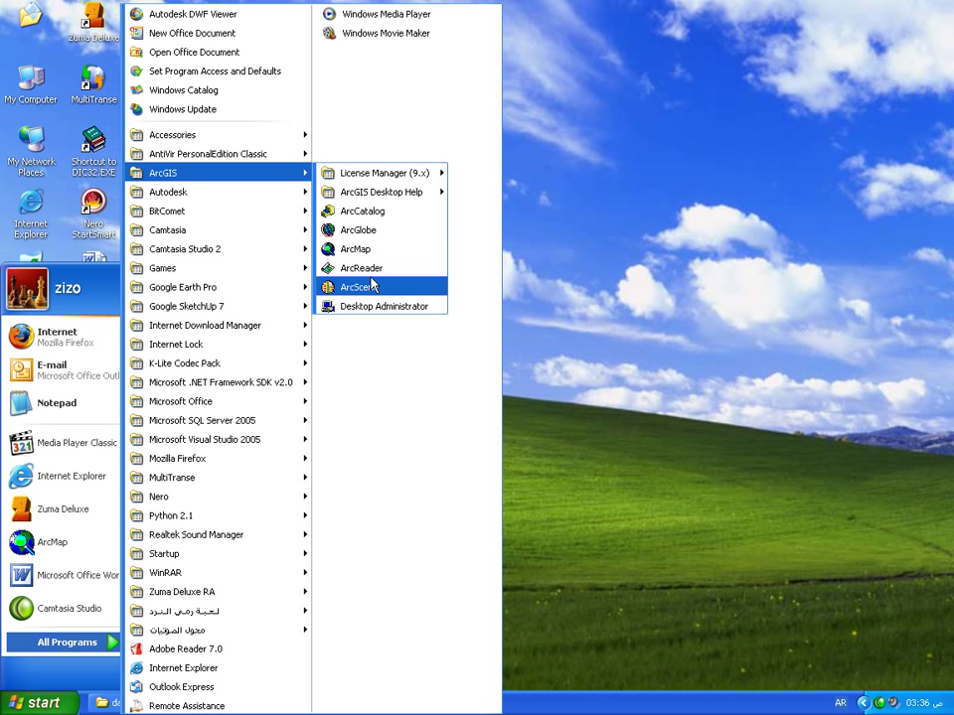
Step: Start ArcCatalog and show the contents of C:\ in list view
{"action": "left_click", "coordinate": [366, 249]}
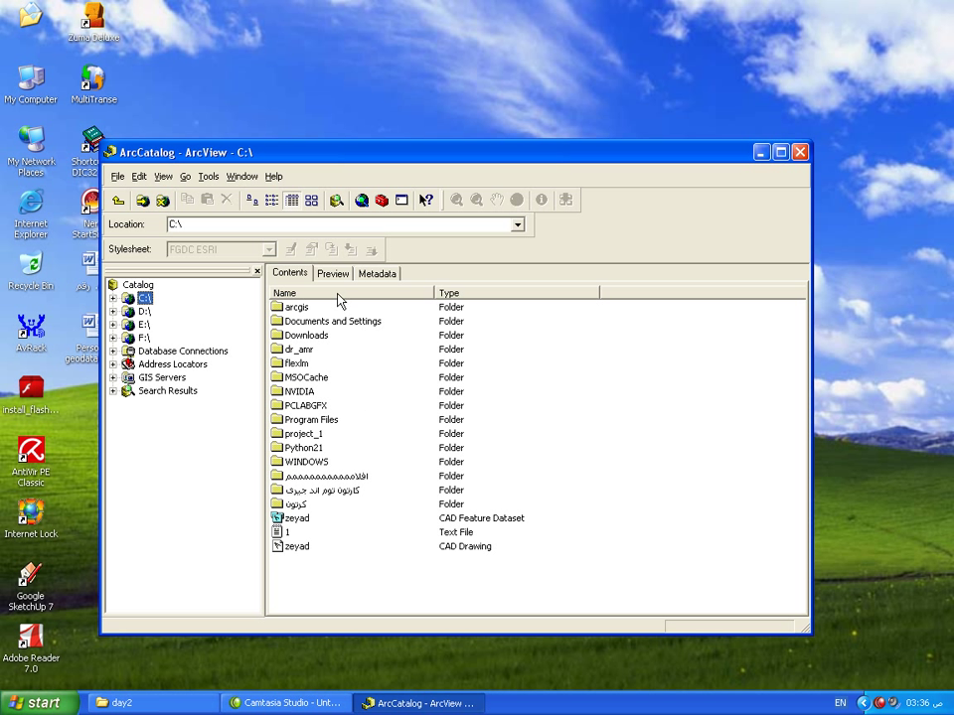
{"action": "left_click", "coordinate": [273, 203]}
Step: Create a folder named project_2 in C:\ and open it
{"action": "right_click", "coordinate": [546, 400]}
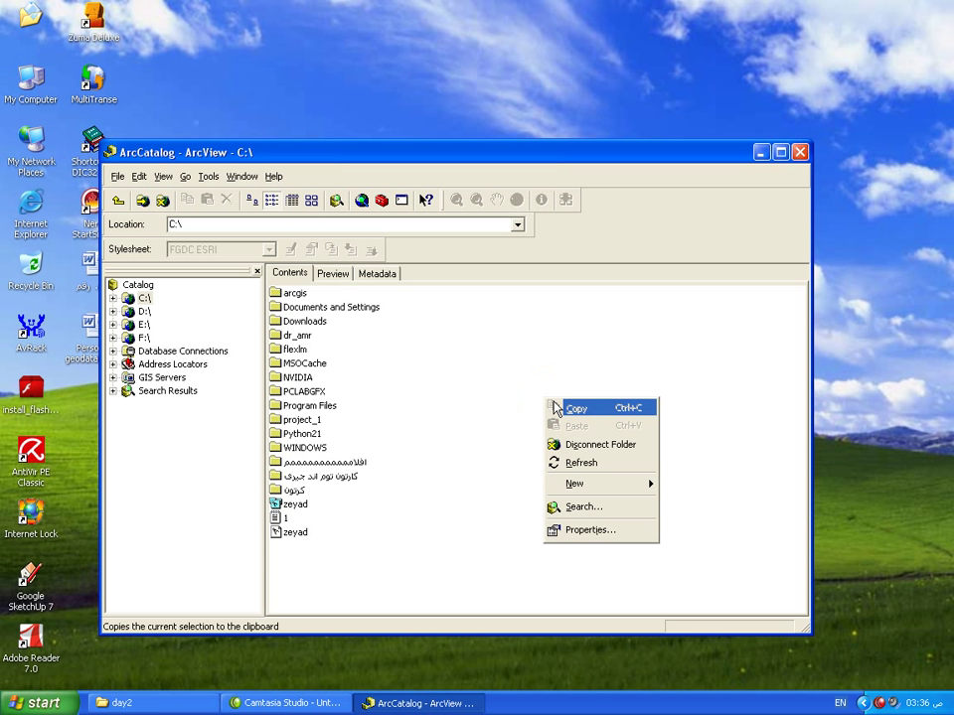
{"action": "mouse_move", "coordinate": [596, 490]}
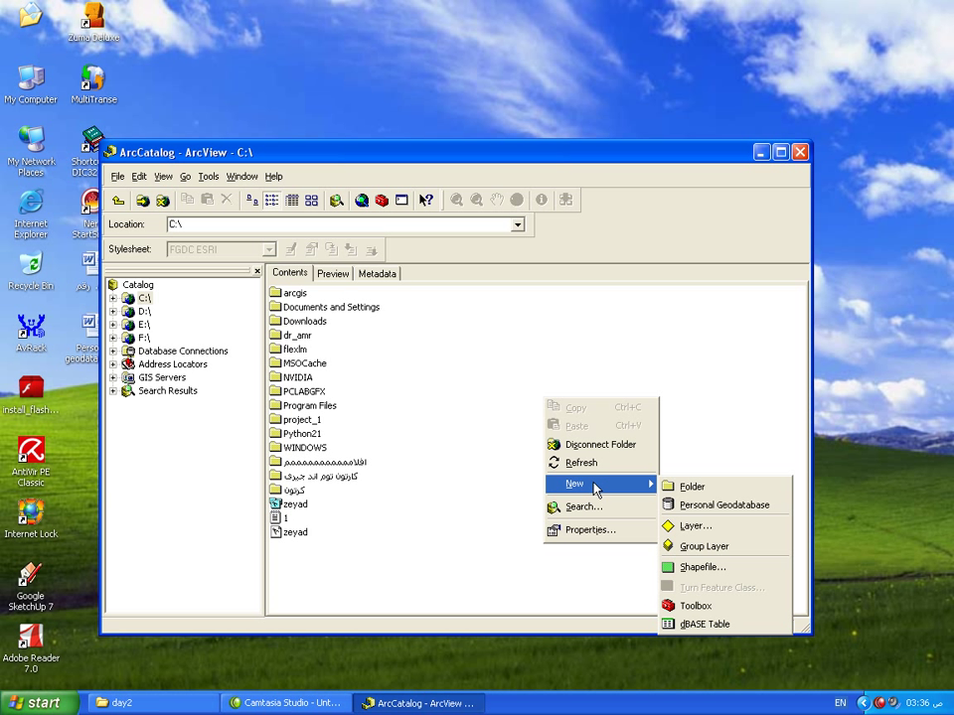
{"action": "left_click", "coordinate": [681, 487]}
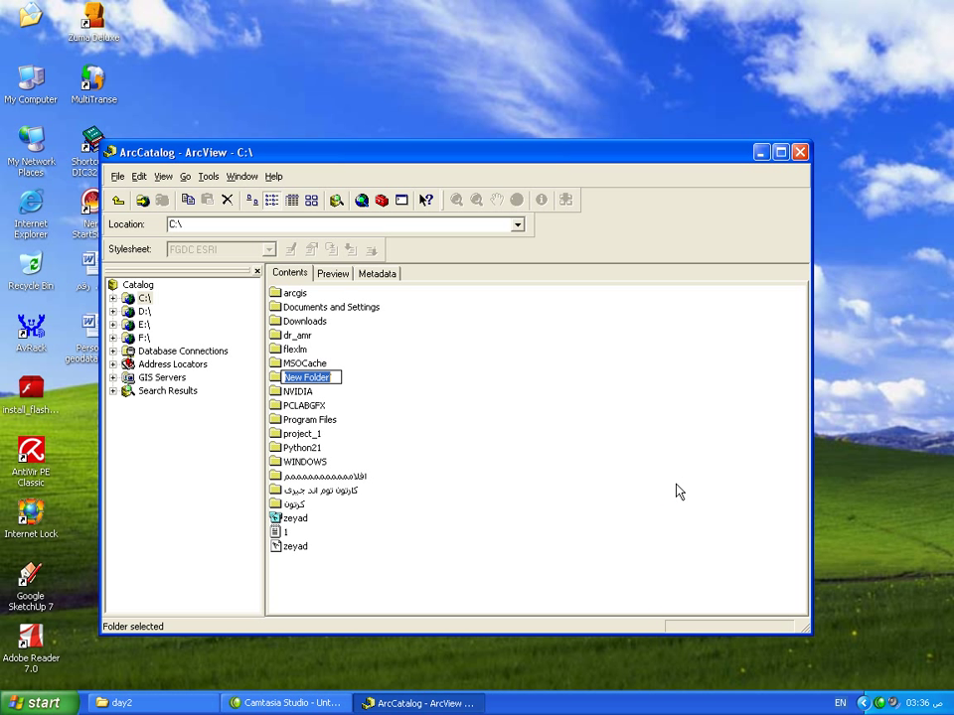
{"action": "type", "text": "p"}
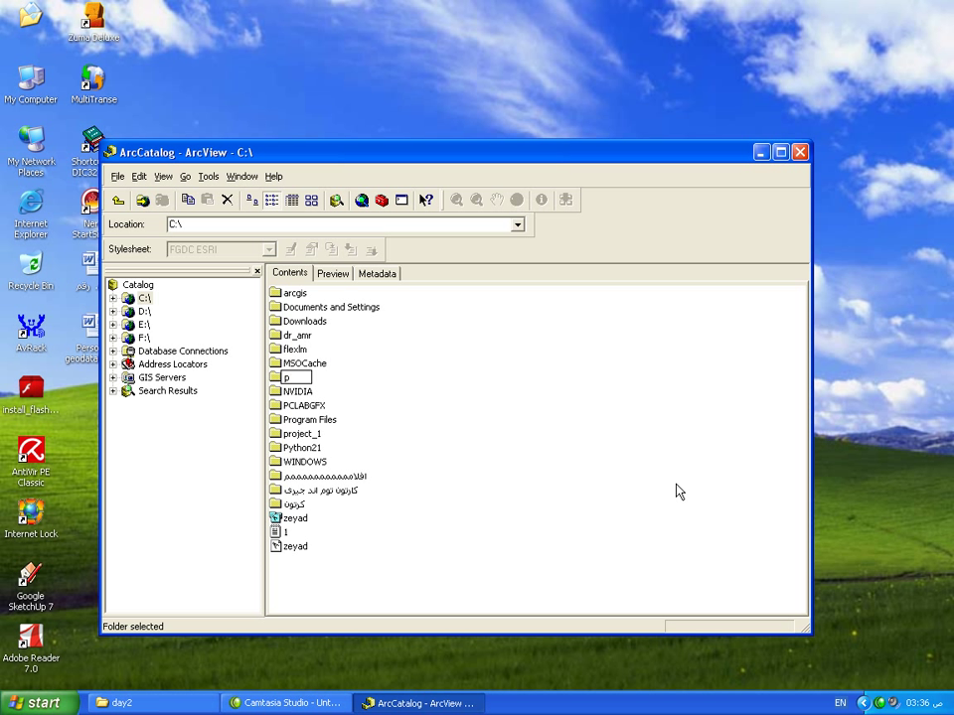
{"action": "type", "text": "roject_2"}
{"action": "left_click", "coordinate": [584, 486]}
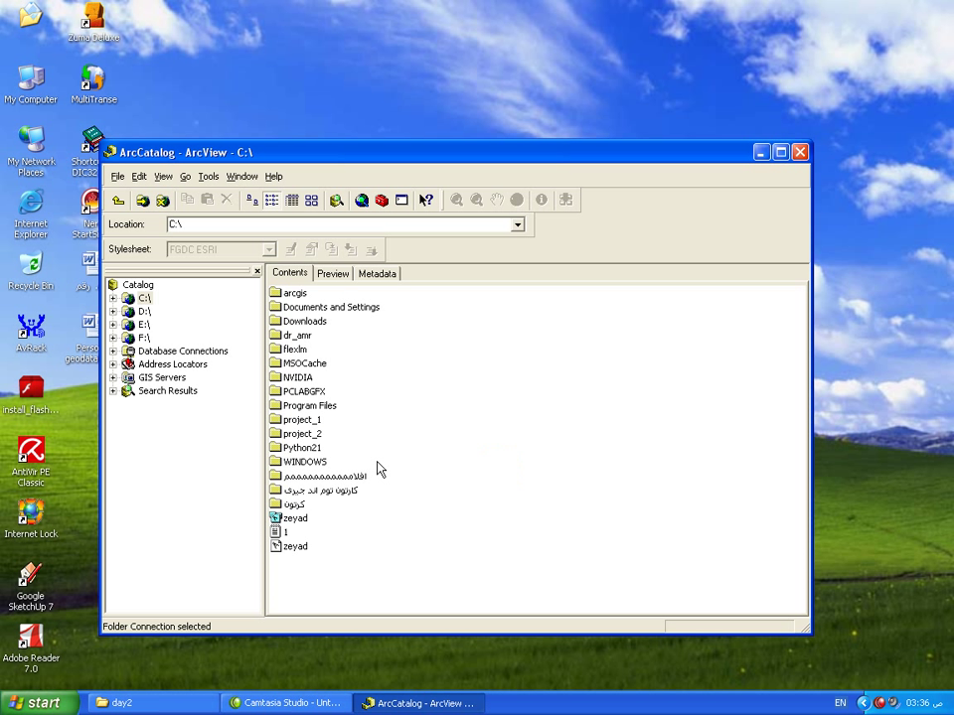
{"action": "double_click", "coordinate": [302, 434]}
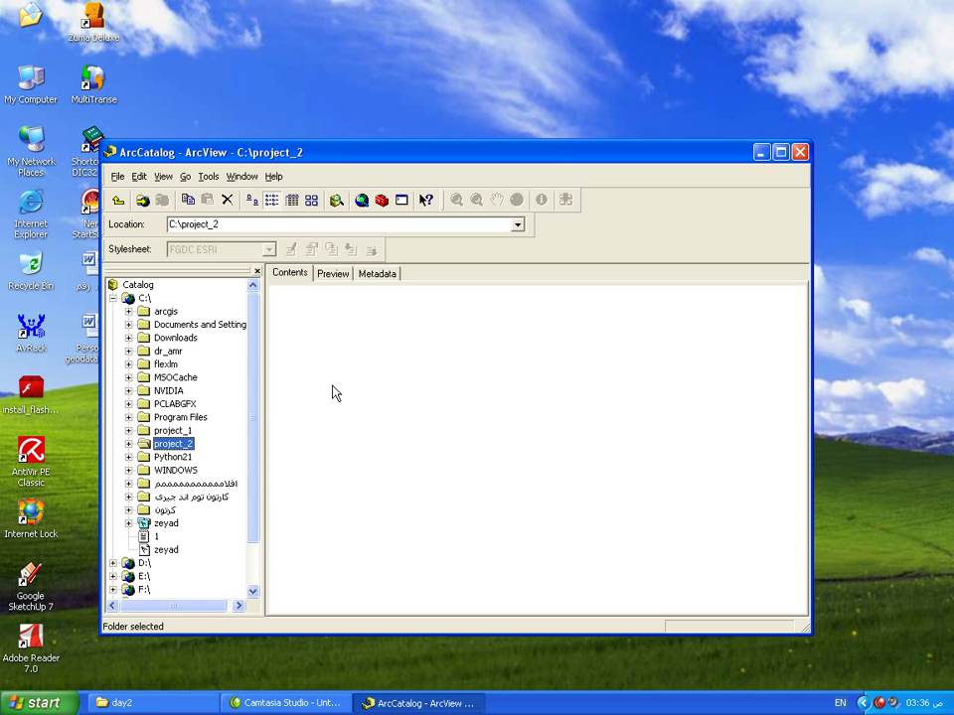
{"action": "right_click", "coordinate": [334, 389]}
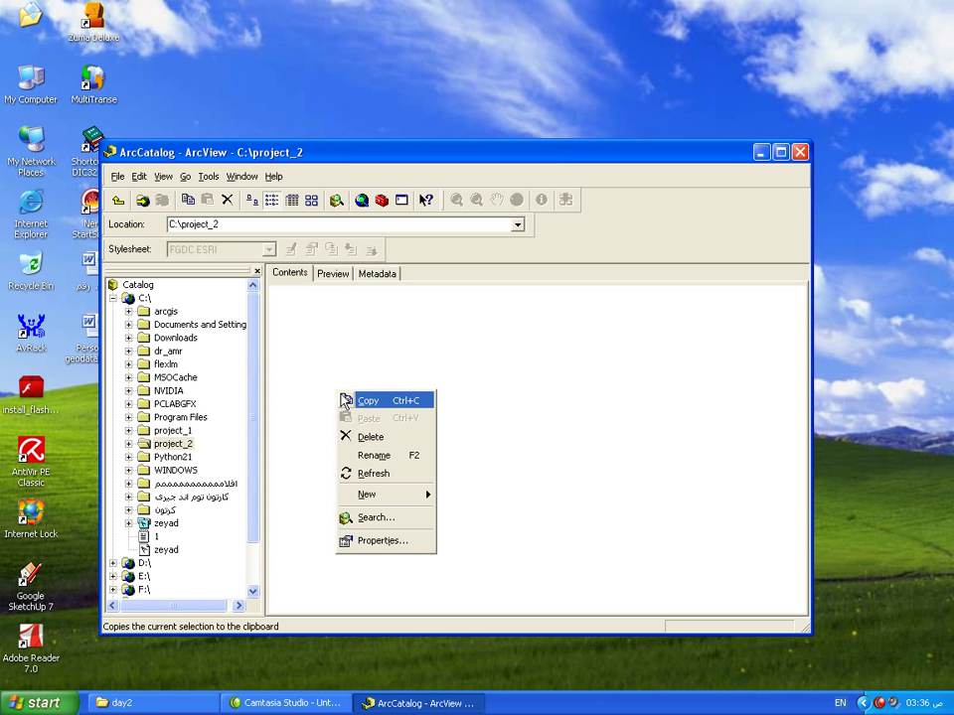
{"action": "left_click", "coordinate": [292, 350]}
{"action": "right_click", "coordinate": [330, 361]}
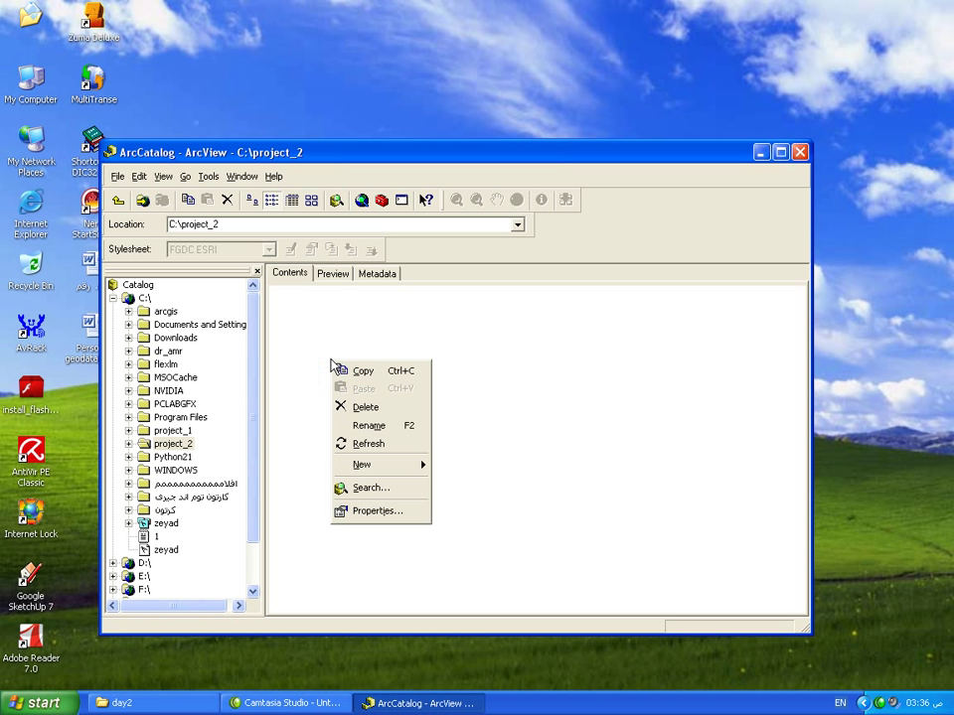
{"action": "mouse_move", "coordinate": [372, 467]}
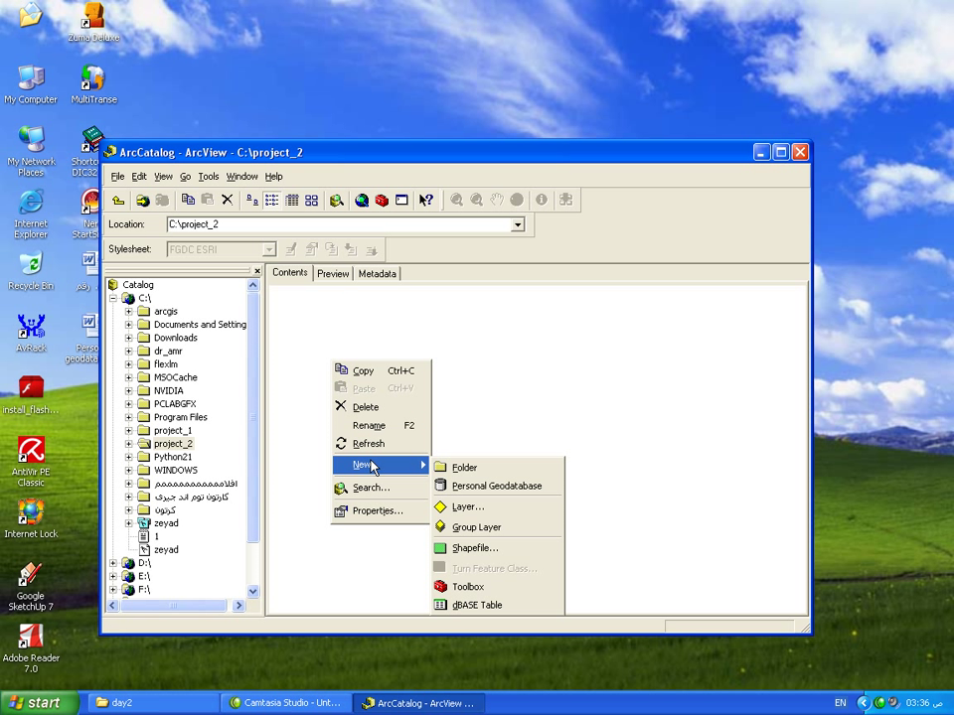
{"action": "left_click", "coordinate": [309, 313]}
{"action": "left_click", "coordinate": [117, 176]}
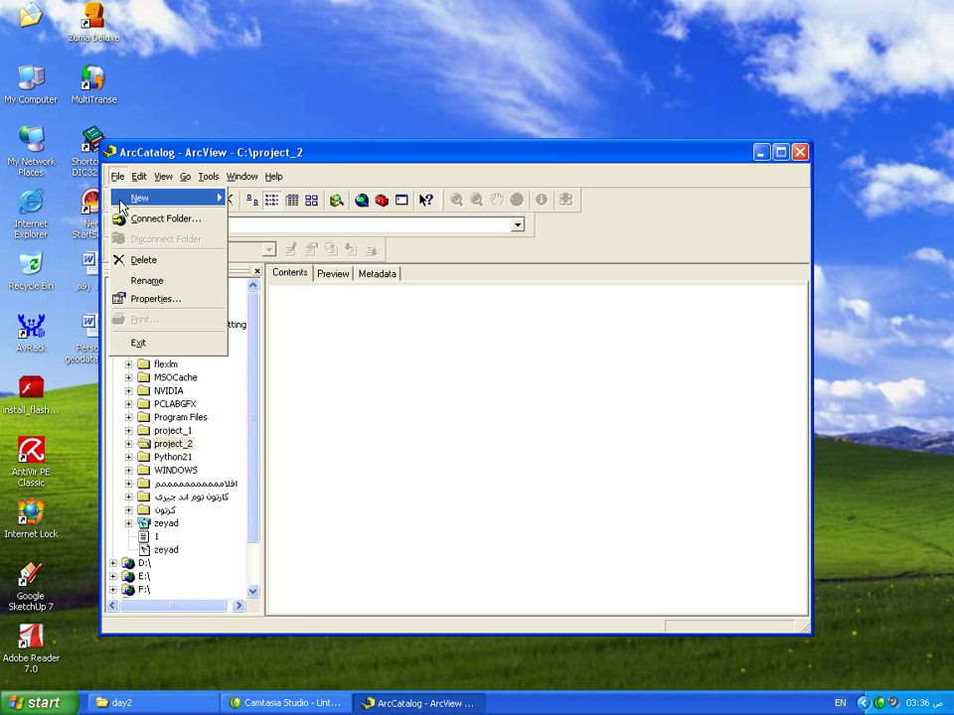
{"action": "mouse_move", "coordinate": [124, 202]}
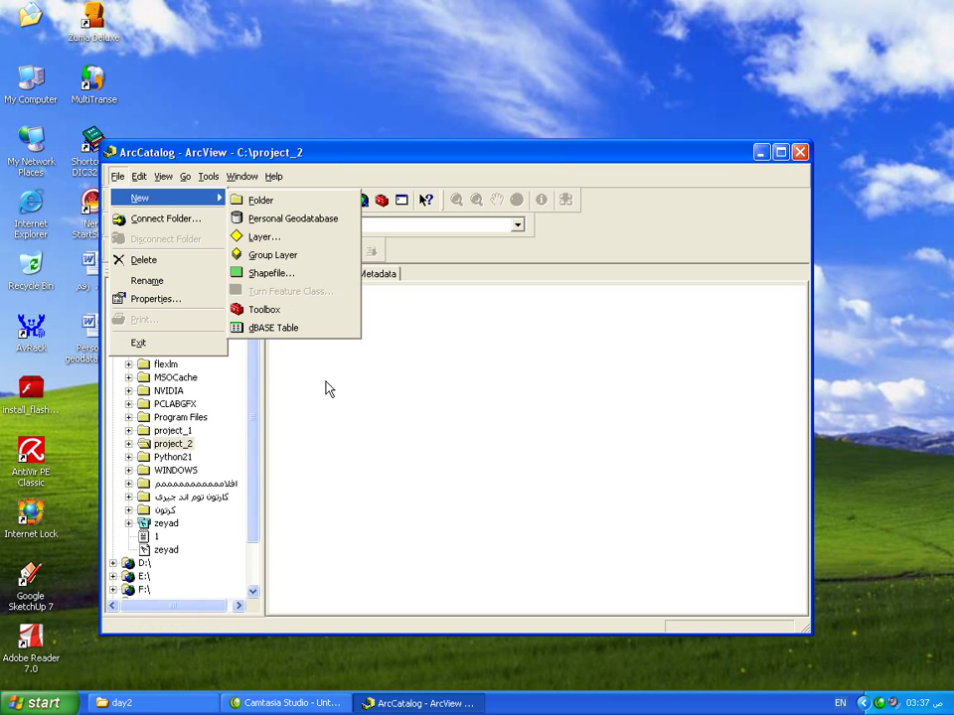
{"action": "left_click", "coordinate": [365, 412]}
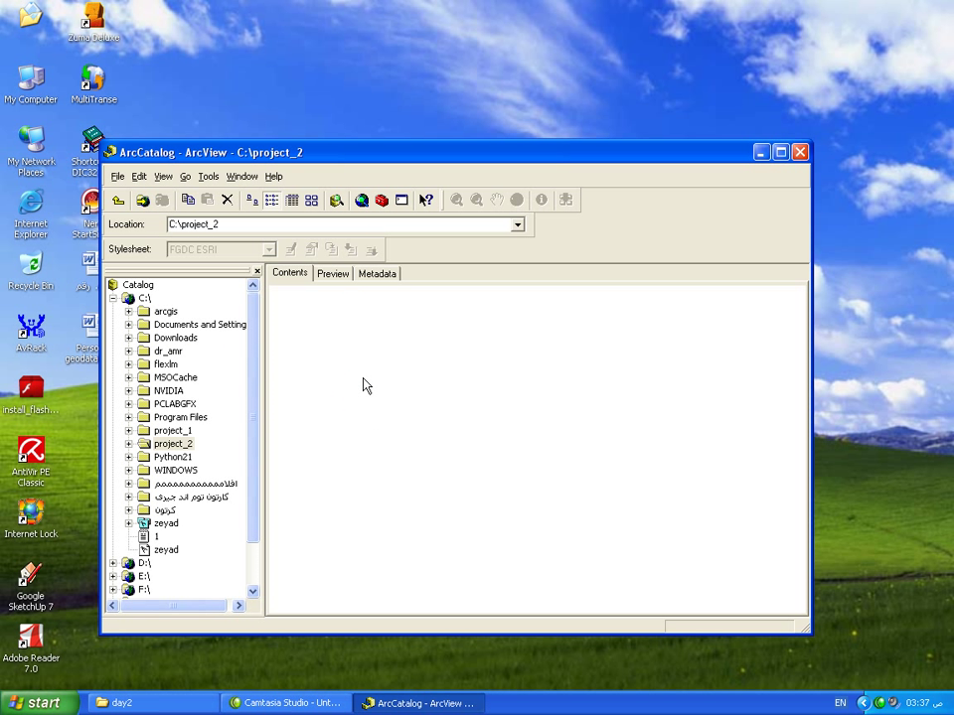
Step: Create a personal geodatabase in the project_2 folder, keeping the default name, and open it
{"action": "right_click", "coordinate": [364, 383]}
{"action": "mouse_move", "coordinate": [413, 482]}
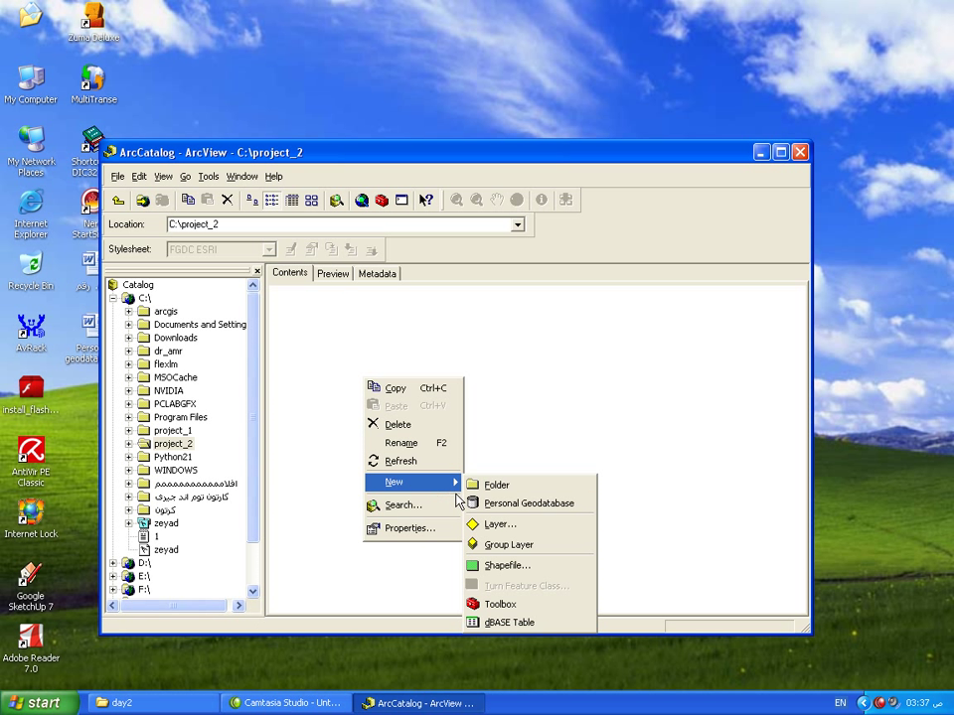
{"action": "left_click", "coordinate": [515, 508]}
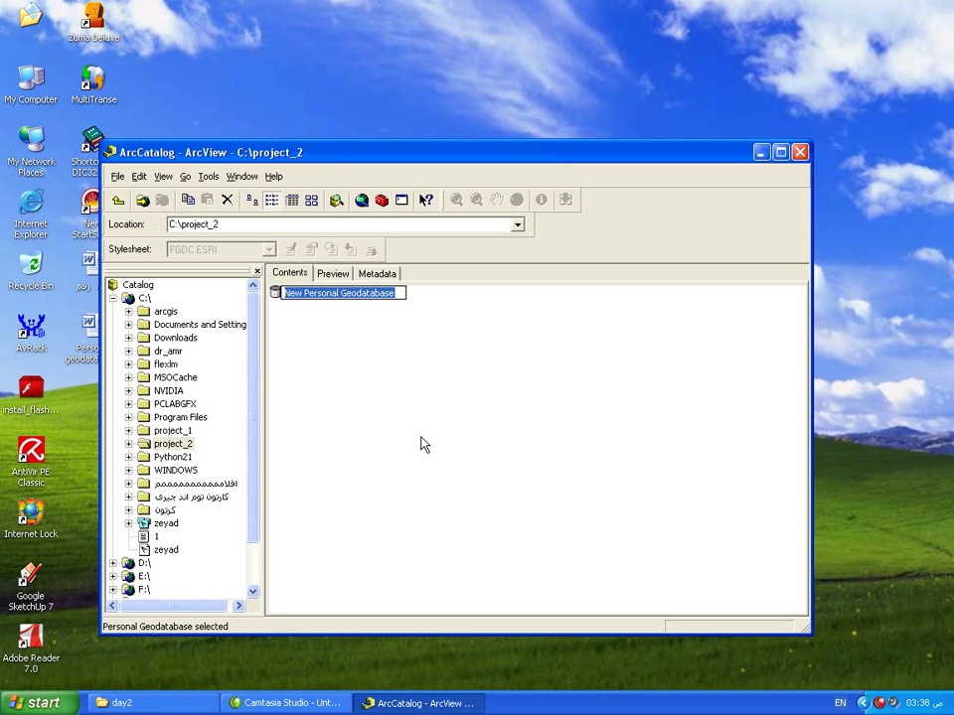
{"action": "left_click", "coordinate": [359, 316]}
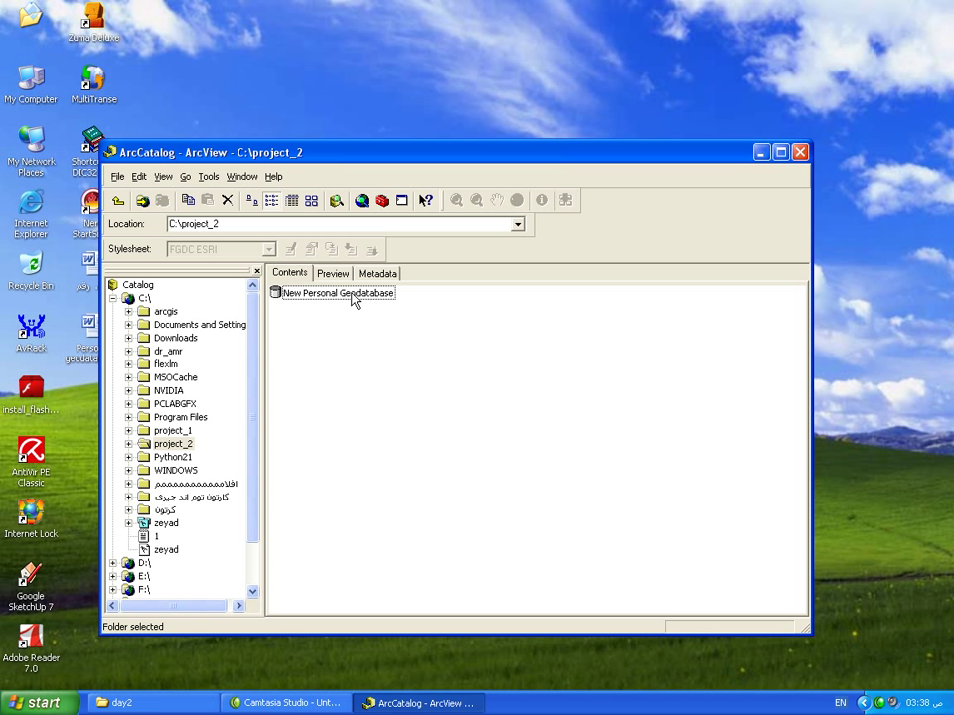
{"action": "left_click", "coordinate": [354, 296]}
{"action": "left_click", "coordinate": [360, 322]}
{"action": "double_click", "coordinate": [338, 299]}
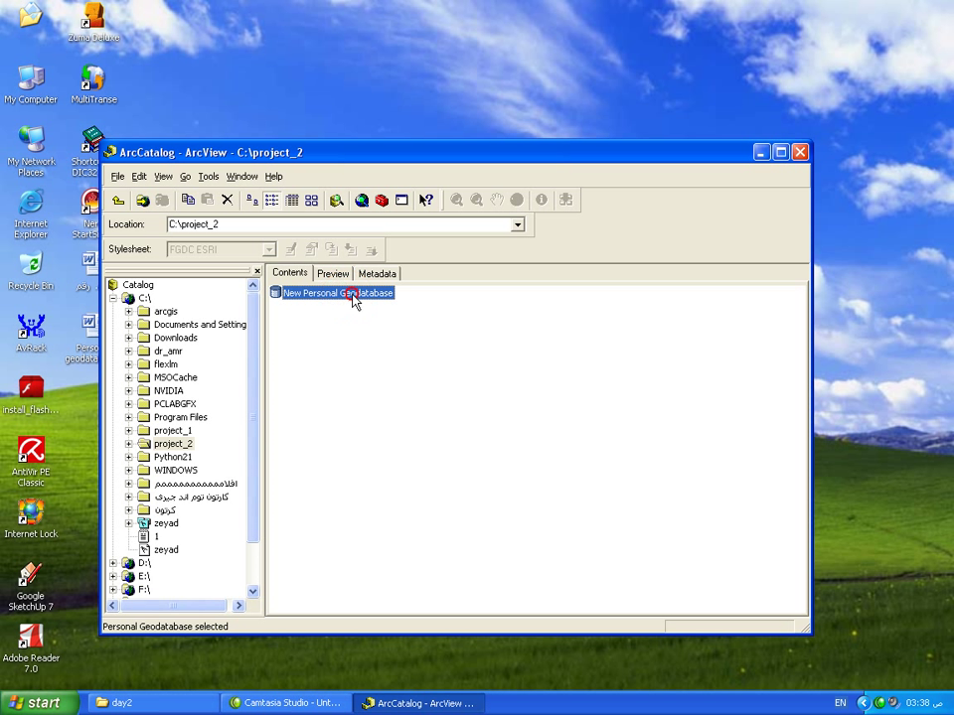
Step: Start a new feature dataset in the personal geodatabase and name it pro
{"action": "right_click", "coordinate": [386, 375]}
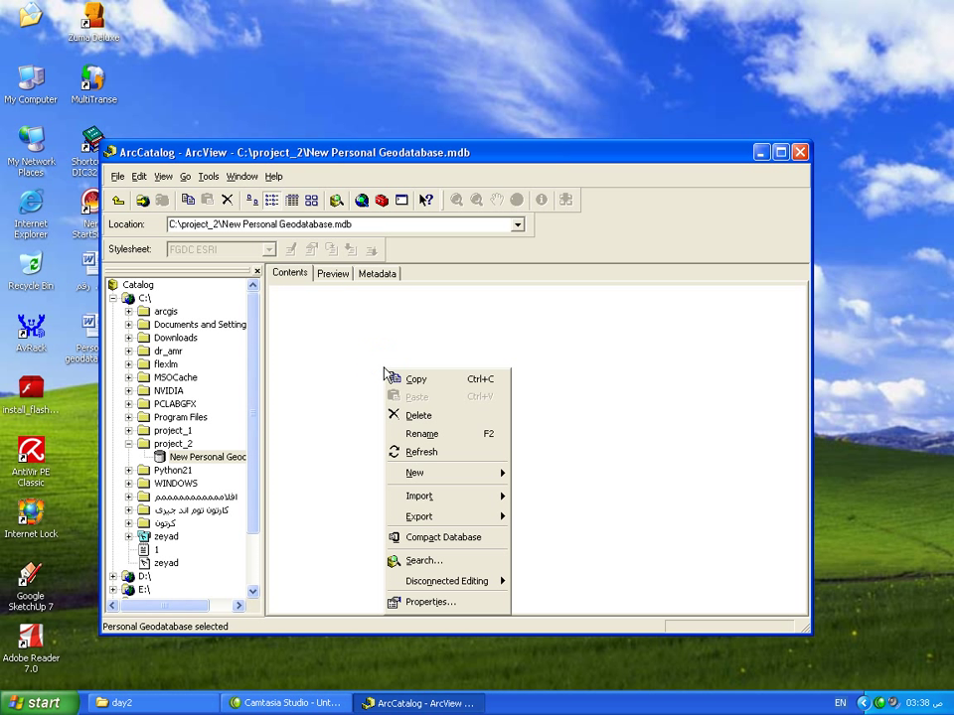
{"action": "left_click", "coordinate": [342, 381]}
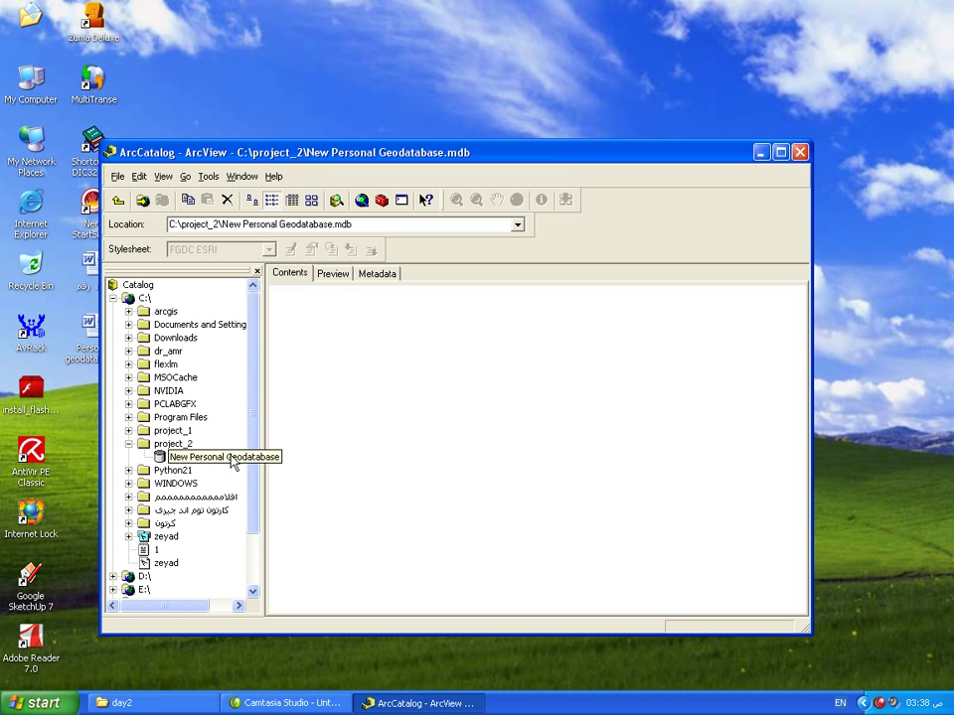
{"action": "right_click", "coordinate": [342, 394]}
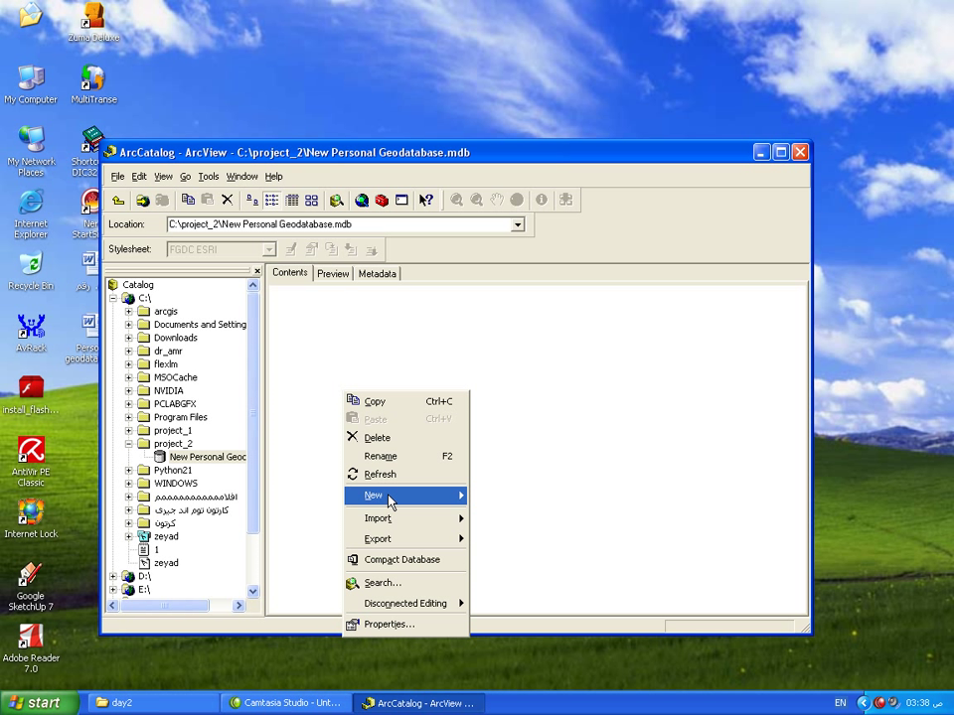
{"action": "mouse_move", "coordinate": [389, 502]}
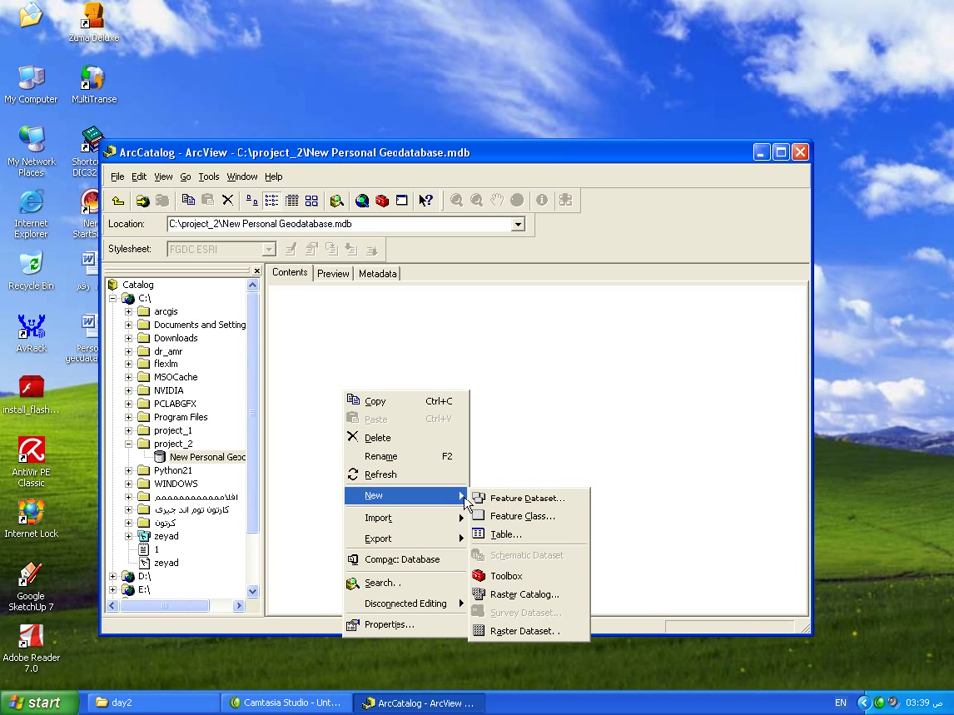
{"action": "left_click", "coordinate": [503, 503]}
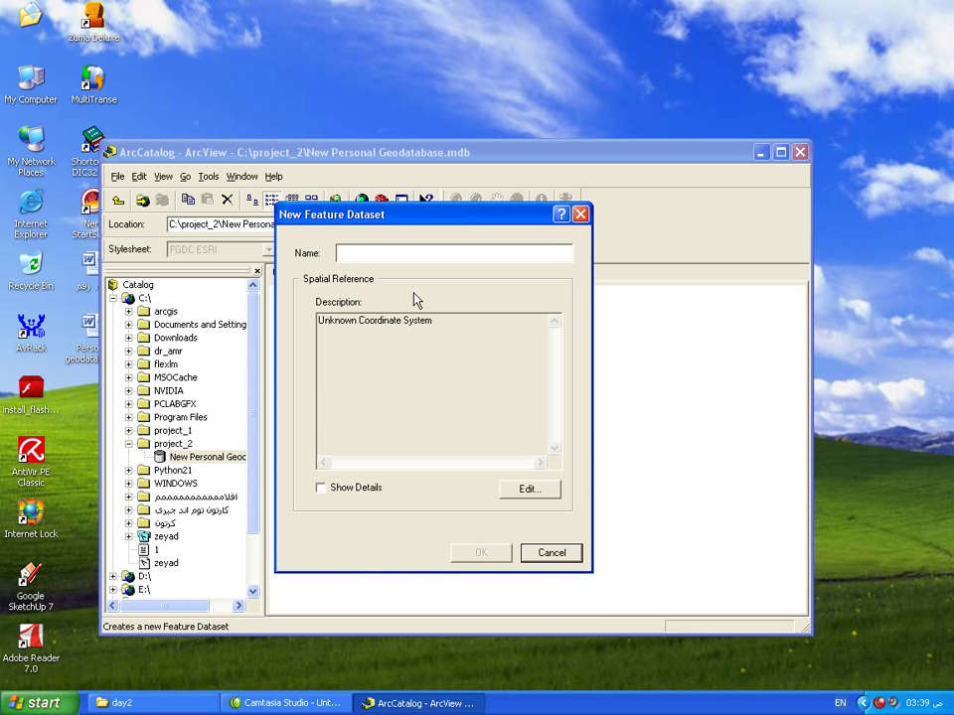
{"action": "left_click_drag", "start_coordinate": [407, 228], "coordinate": [458, 222]}
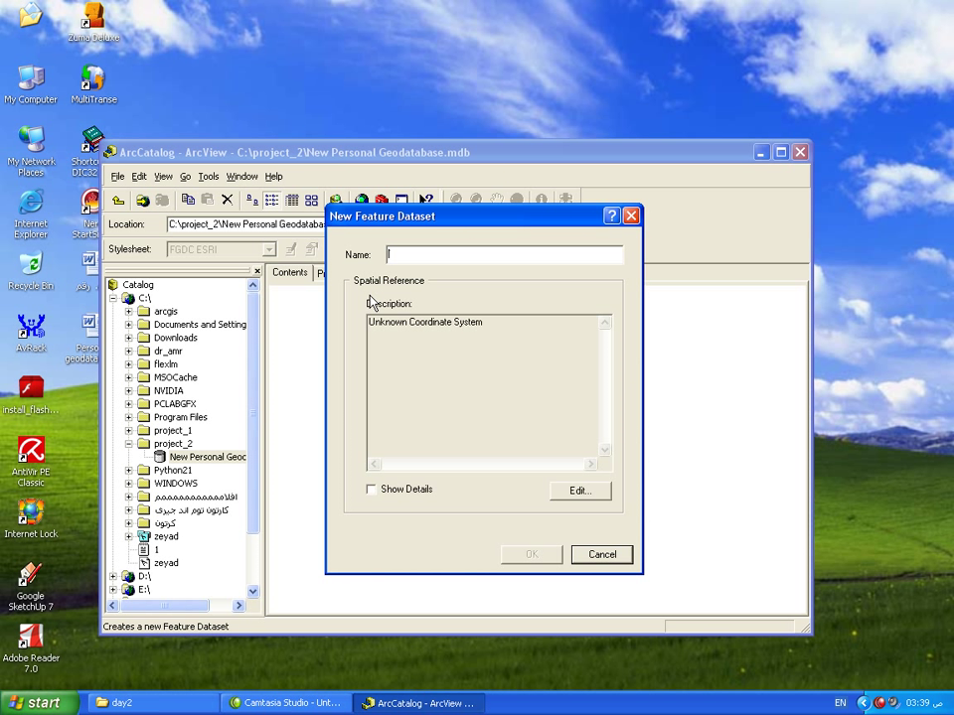
{"action": "left_click", "coordinate": [365, 259]}
{"action": "type", "text": "f"}
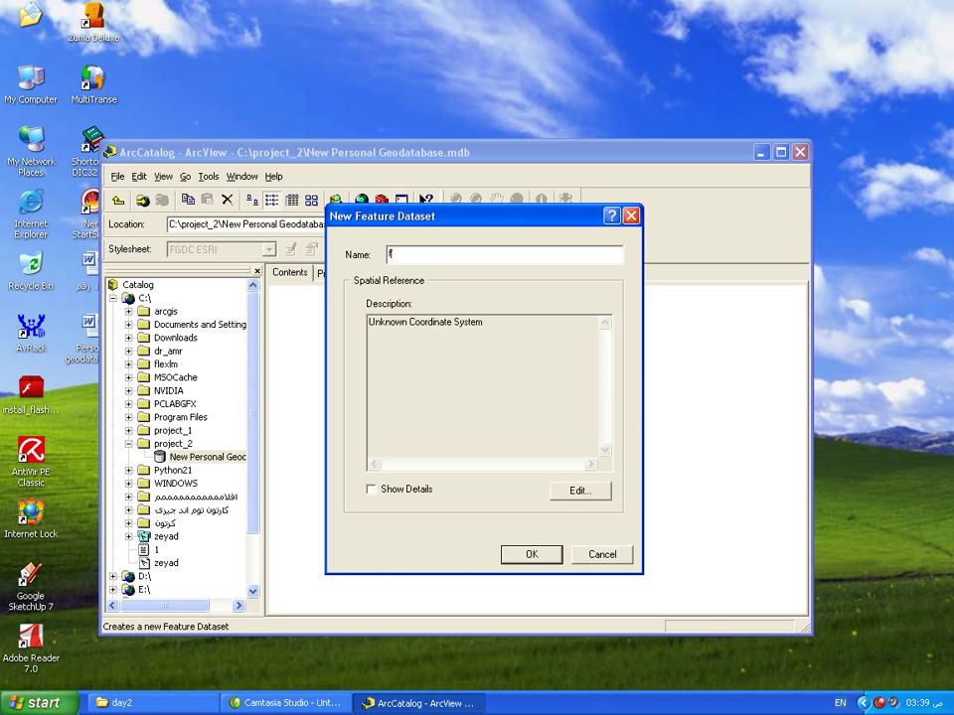
{"action": "key", "text": "BackSpace"}
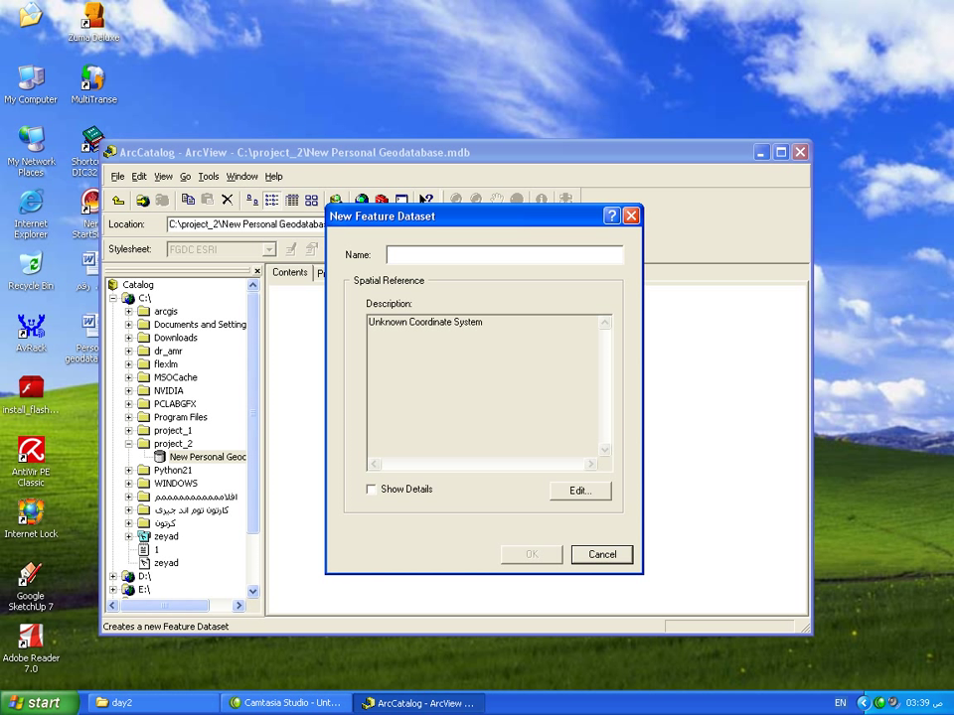
{"action": "type", "text": "pro"}
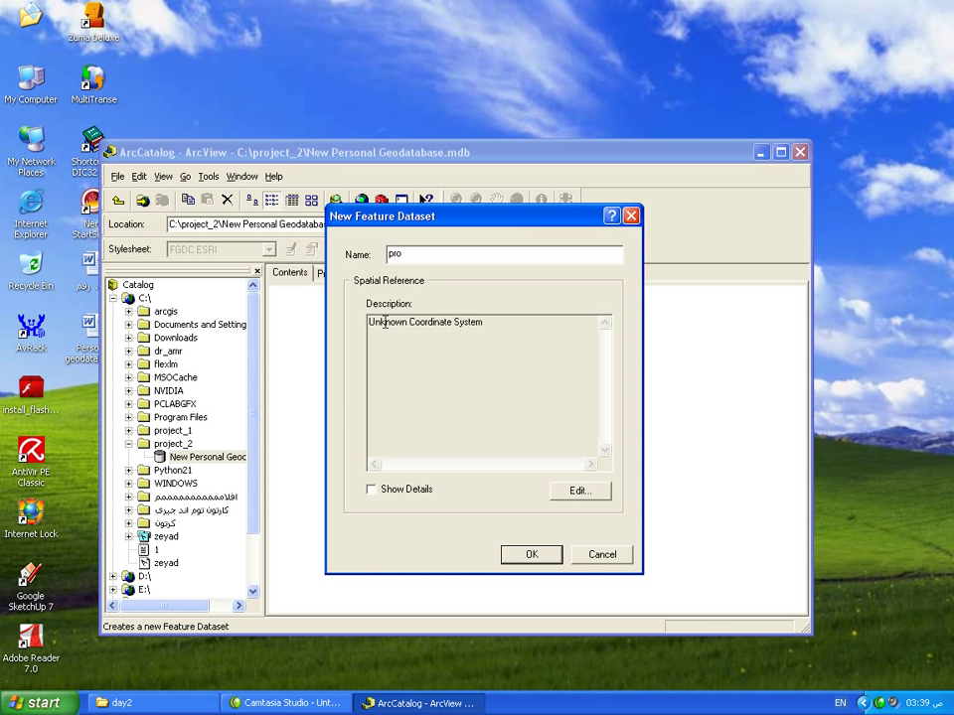
Step: Open the feature dataset's spatial reference for editing and browse the predefined coordinate systems
{"action": "left_click_drag", "start_coordinate": [384, 322], "coordinate": [439, 332]}
{"action": "left_click", "coordinate": [442, 337]}
{"action": "left_click", "coordinate": [576, 493]}
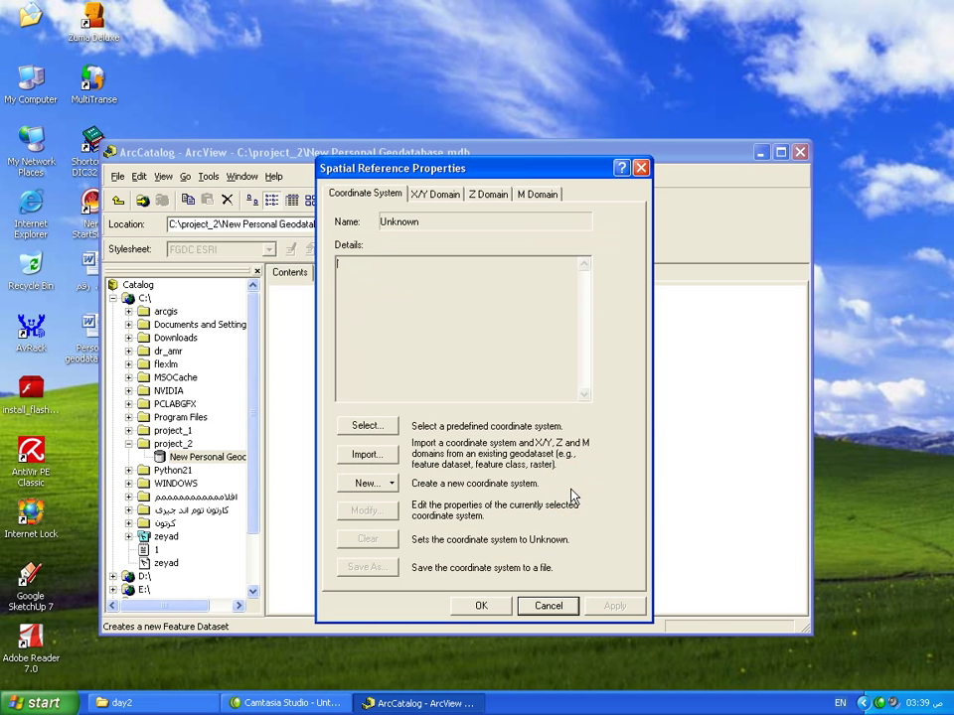
{"action": "left_click", "coordinate": [381, 429]}
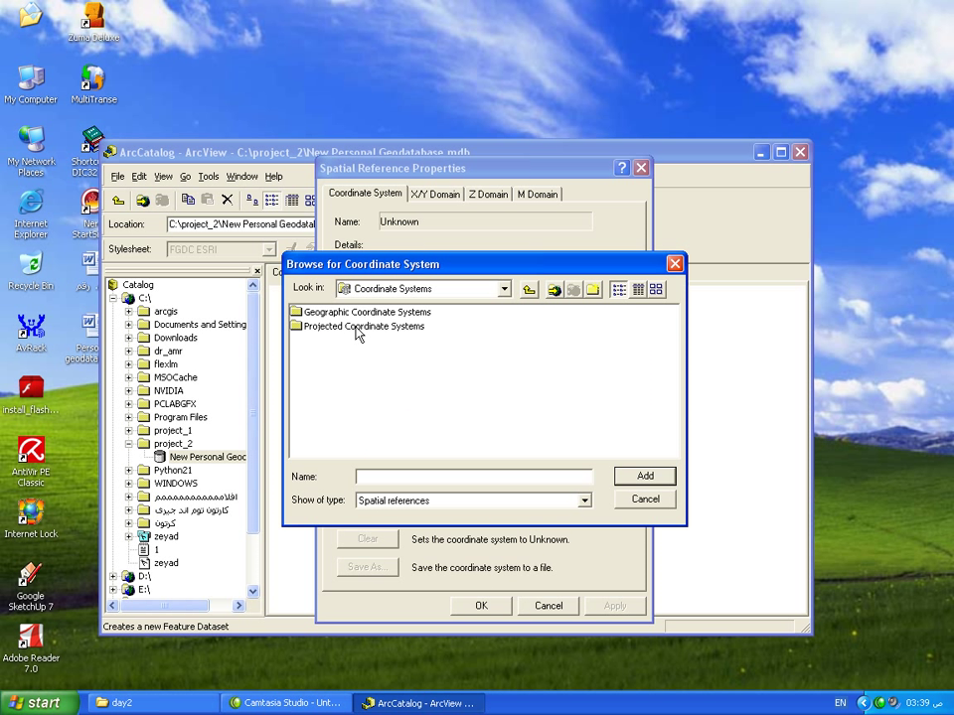
{"action": "double_click", "coordinate": [358, 328]}
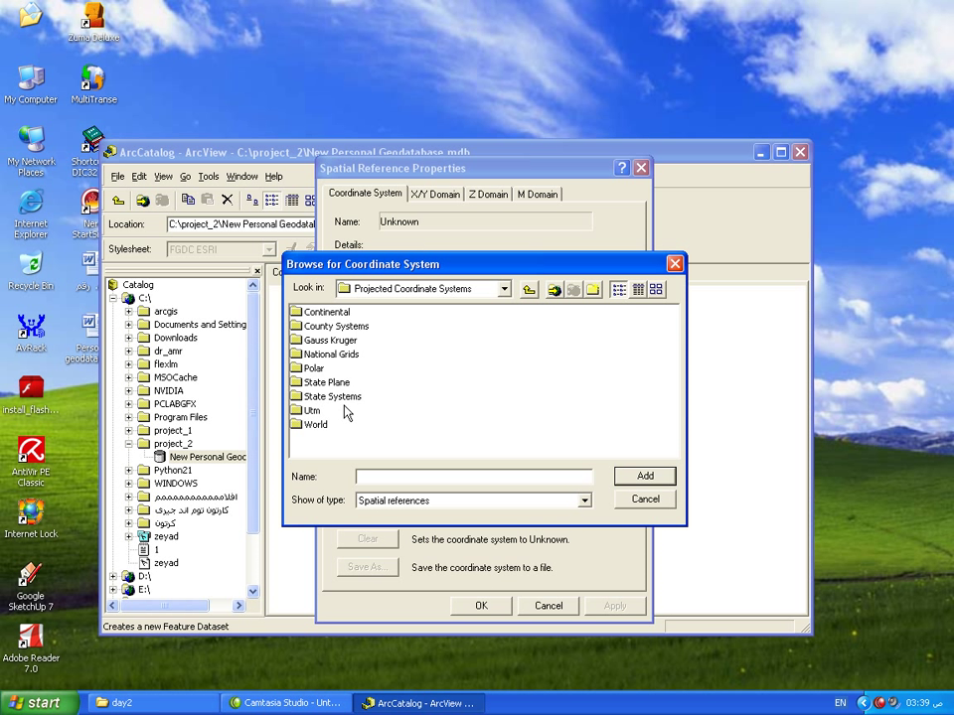
{"action": "left_click", "coordinate": [639, 501]}
{"action": "left_click", "coordinate": [374, 429]}
{"action": "left_click", "coordinate": [363, 312]}
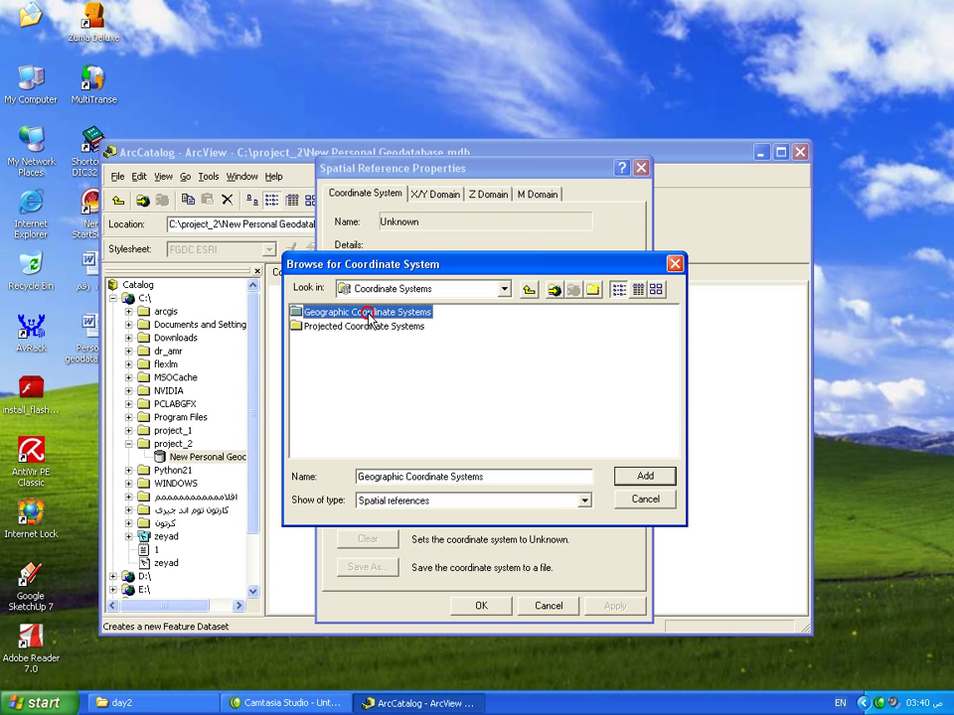
{"action": "left_click", "coordinate": [386, 348]}
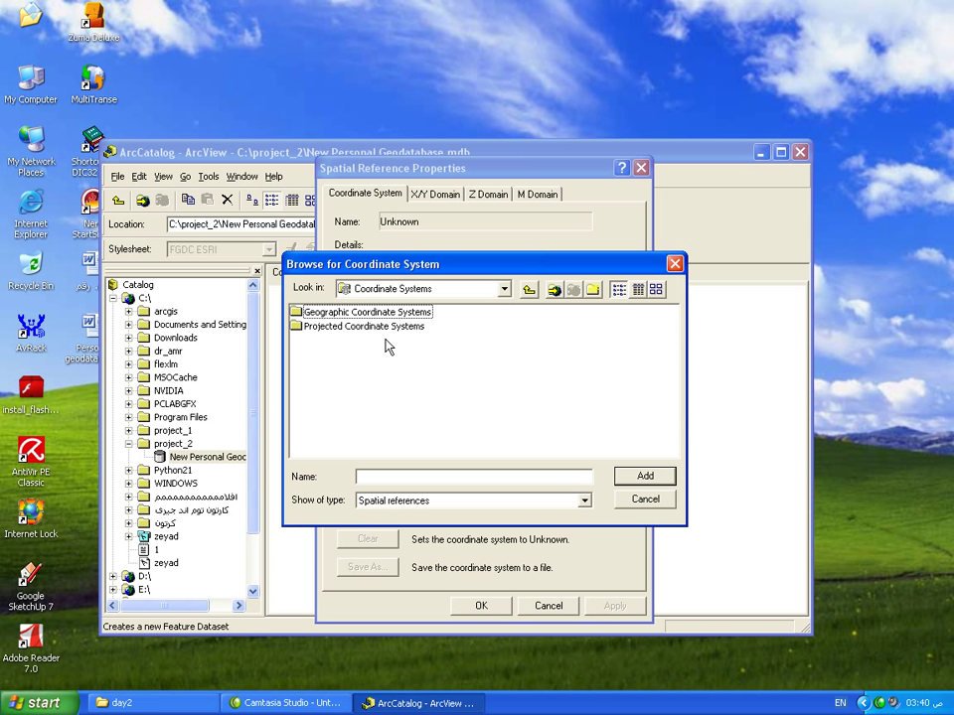
{"action": "left_click", "coordinate": [402, 313]}
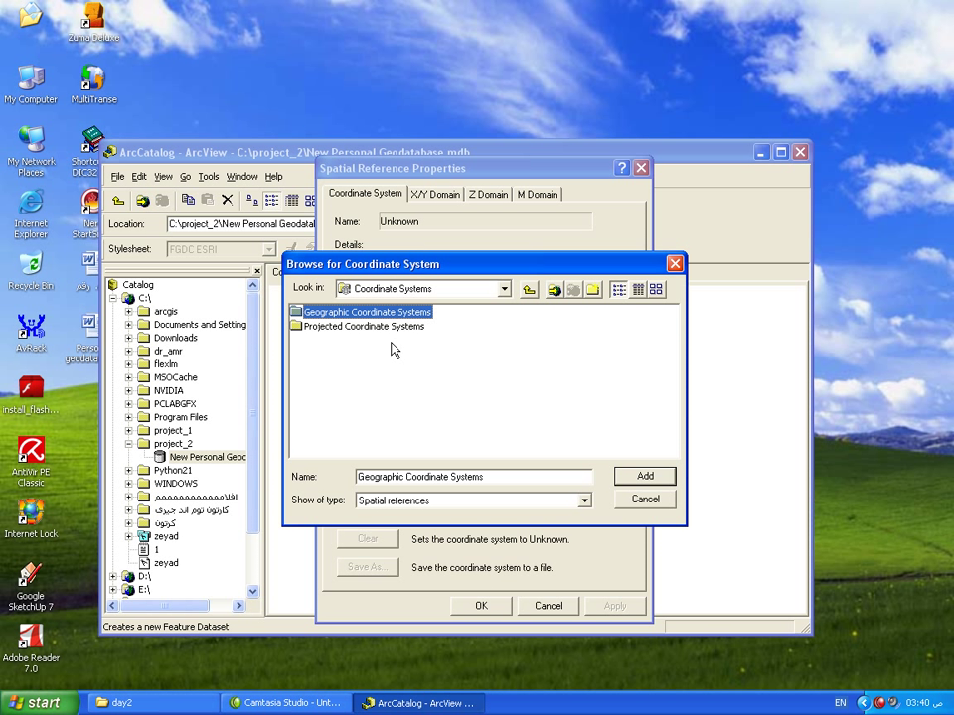
{"action": "left_click", "coordinate": [373, 345]}
{"action": "left_click", "coordinate": [367, 328]}
{"action": "left_click", "coordinate": [371, 348]}
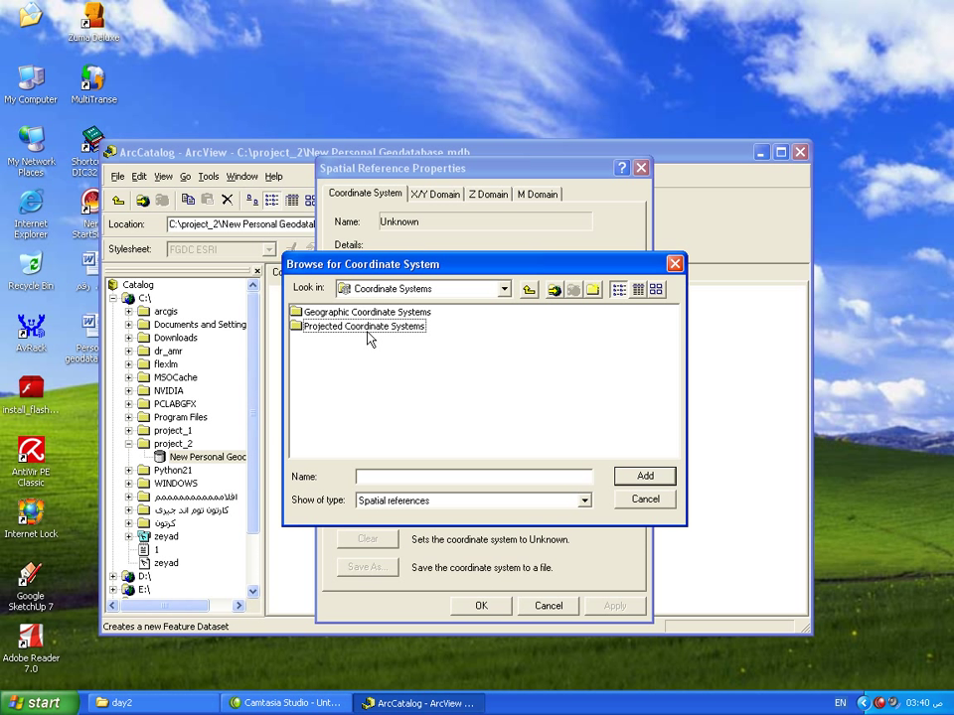
Step: Browse to the Wgs 1984 folder within the UTM projected coordinate systems
{"action": "double_click", "coordinate": [365, 330]}
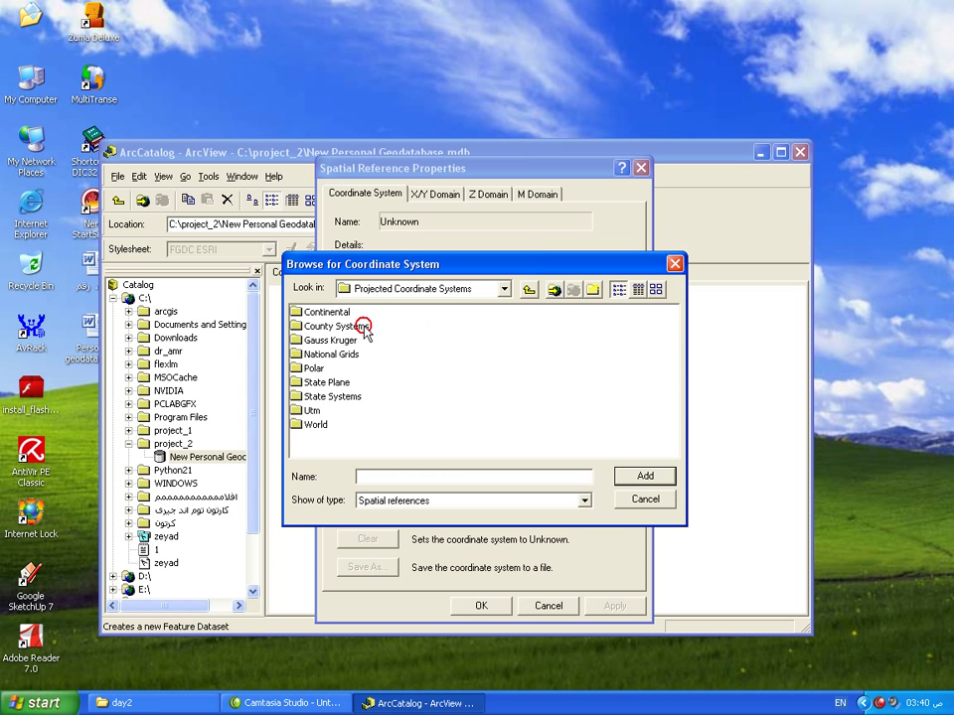
{"action": "left_click", "coordinate": [311, 410]}
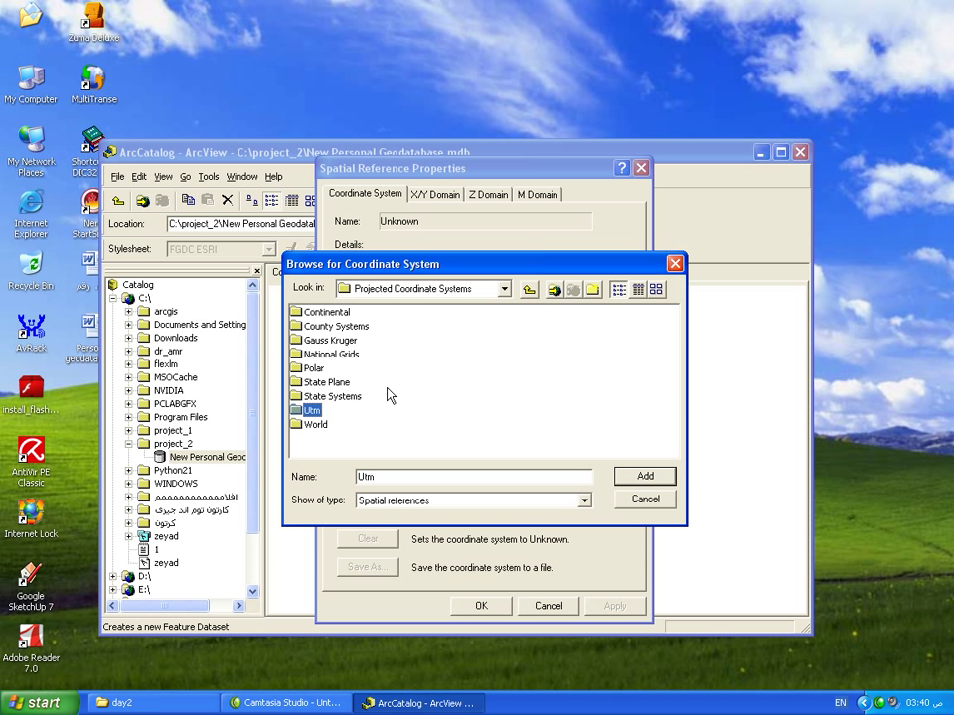
{"action": "left_click", "coordinate": [333, 417]}
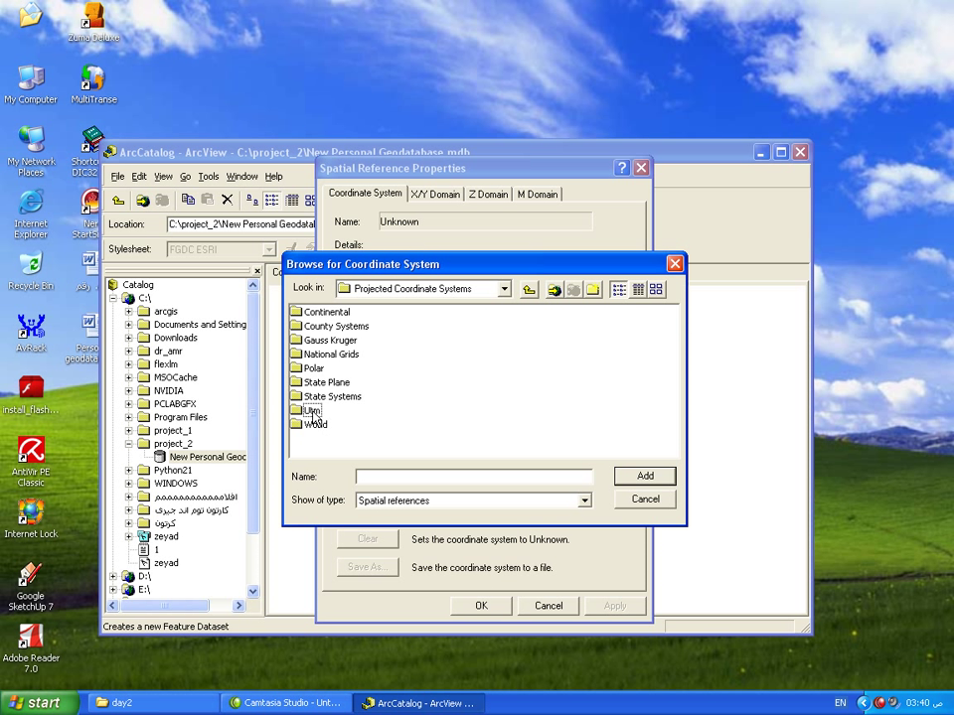
{"action": "double_click", "coordinate": [312, 411]}
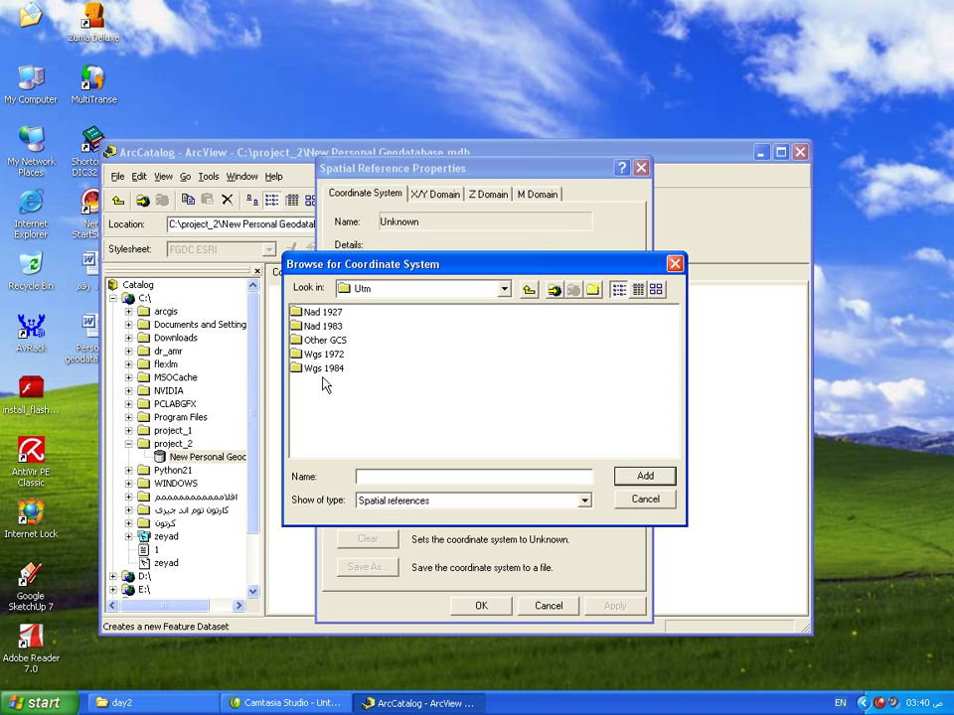
{"action": "left_click", "coordinate": [326, 370]}
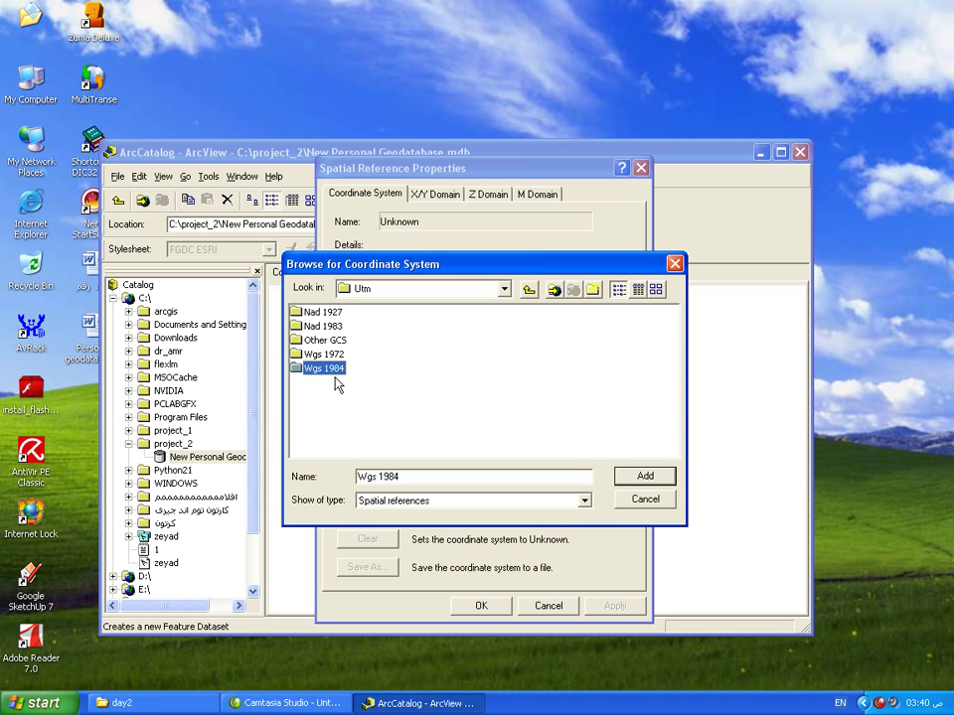
{"action": "double_click", "coordinate": [331, 370]}
Step: Assign WGS 1984 UTM Zone 36N.prj as the feature dataset's coordinate system and look through its details
{"action": "left_click_drag", "start_coordinate": [474, 452], "coordinate": [474, 452]}
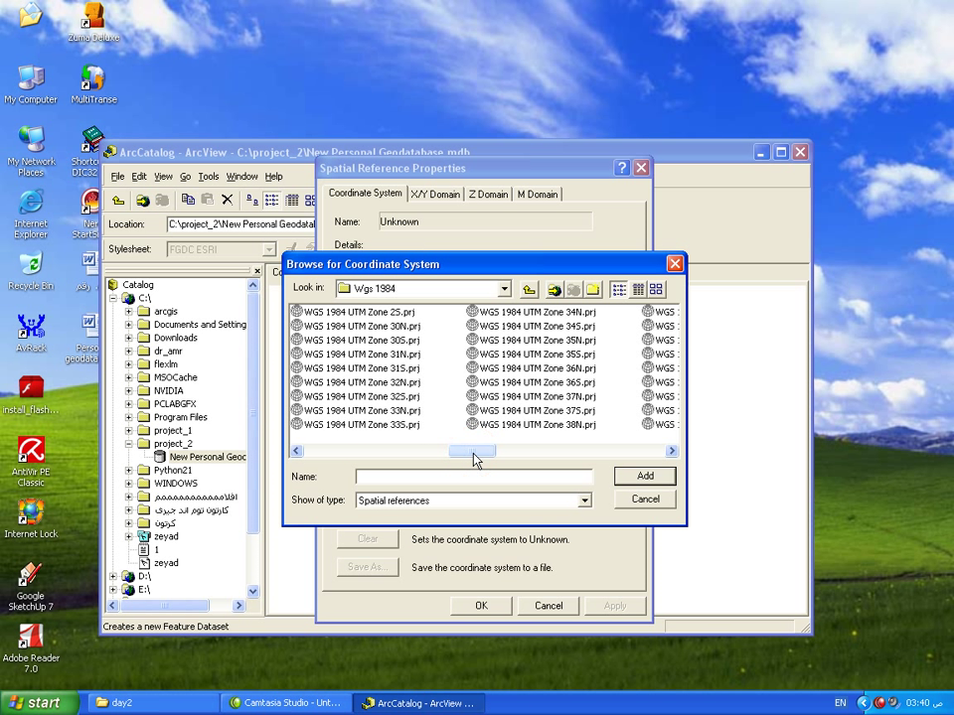
{"action": "left_click", "coordinate": [527, 369]}
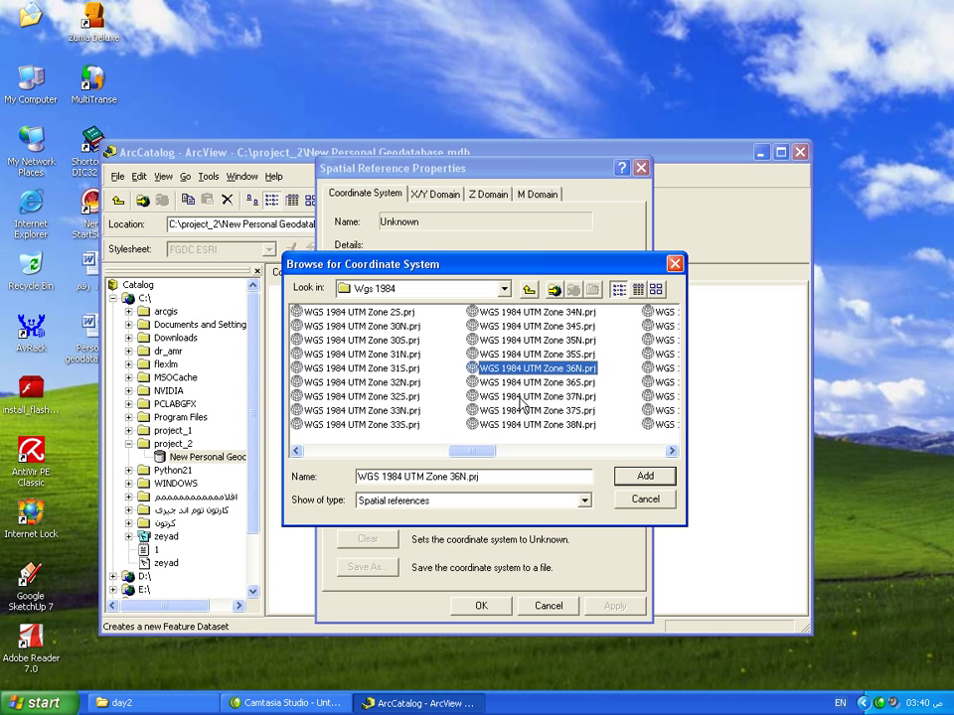
{"action": "left_click", "coordinate": [643, 476]}
{"action": "left_click", "coordinate": [573, 354]}
{"action": "left_click", "coordinate": [574, 368]}
{"action": "left_click", "coordinate": [641, 480]}
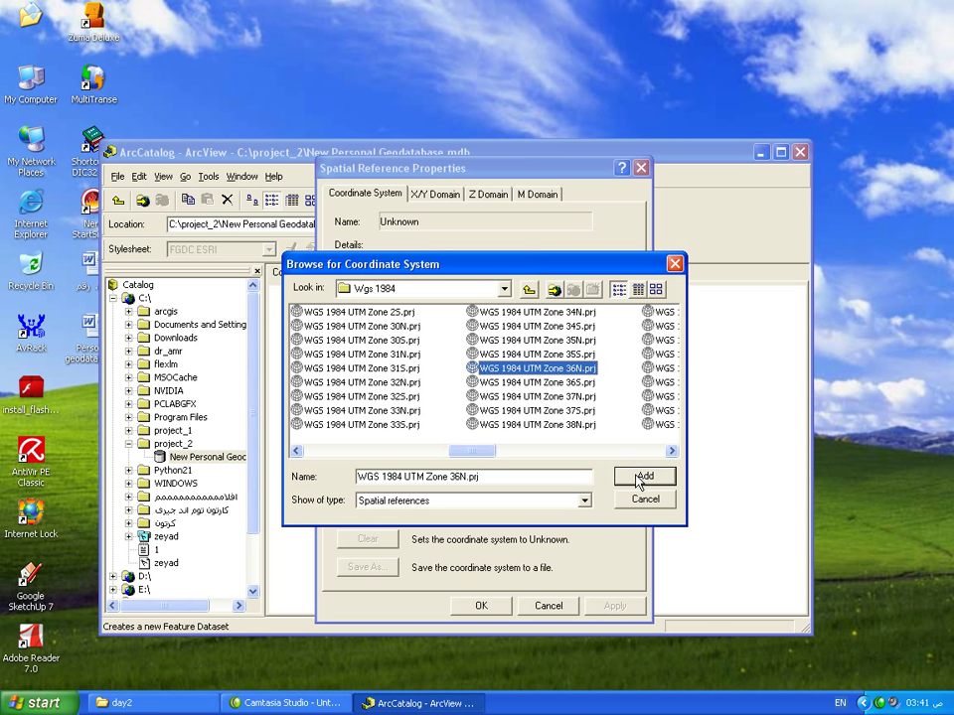
{"action": "left_click", "coordinate": [641, 480]}
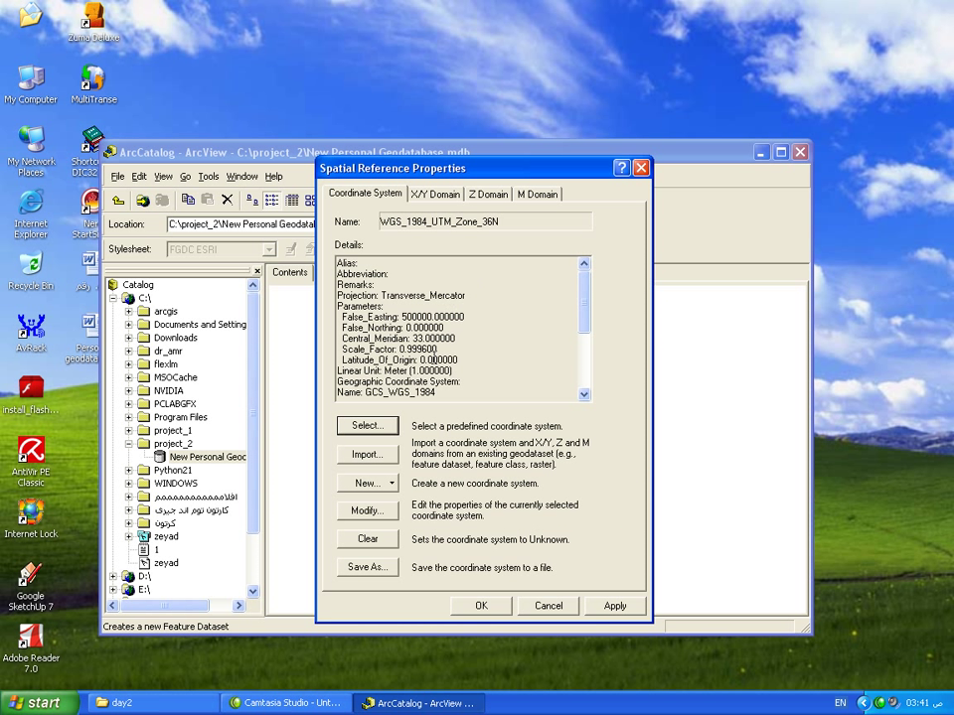
{"action": "mouse_move", "coordinate": [584, 298]}
{"action": "left_mouse_down"}
{"action": "mouse_move", "coordinate": [587, 367]}
{"action": "mouse_move", "coordinate": [576, 283]}
{"action": "mouse_move", "coordinate": [592, 368]}
{"action": "mouse_move", "coordinate": [594, 309]}
{"action": "mouse_move", "coordinate": [589, 368]}
{"action": "mouse_move", "coordinate": [590, 292]}
{"action": "mouse_move", "coordinate": [583, 358]}
{"action": "mouse_move", "coordinate": [582, 287]}
{"action": "left_mouse_up"}
Step: Set the spatial reference's X/Y domain minimums to 25552 for Min X and 25555 for Min Y
{"action": "left_click", "coordinate": [438, 193]}
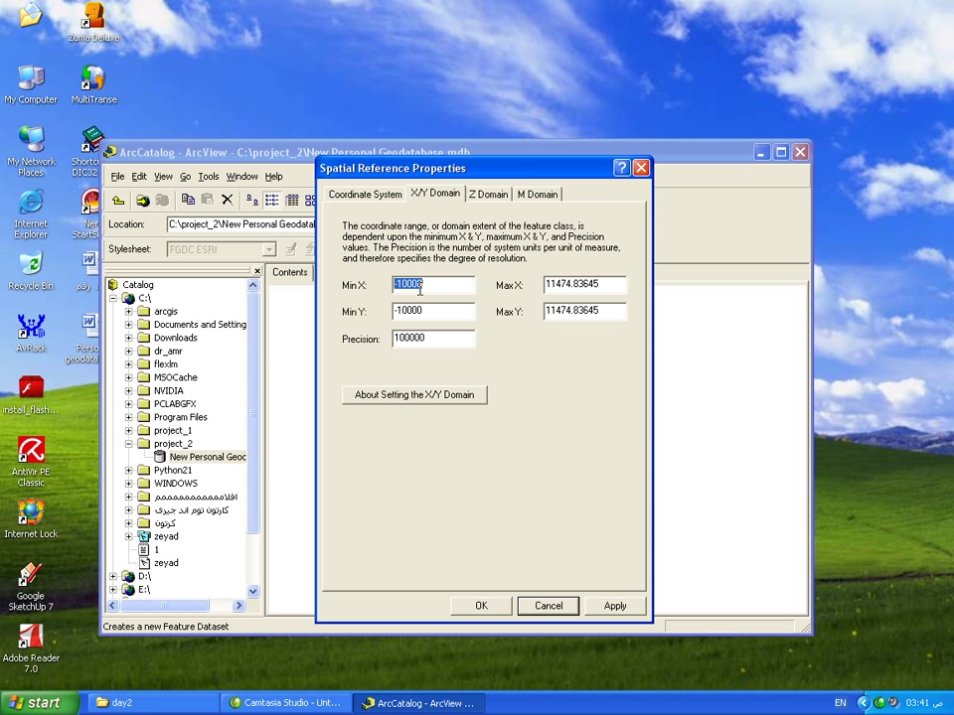
{"action": "type", "text": "255525"}
{"action": "left_click_drag", "start_coordinate": [437, 285], "coordinate": [372, 284]}
{"action": "left_click", "coordinate": [427, 285]}
{"action": "key", "text": "BackSpace"}
{"action": "key", "text": "Tab"}
{"action": "type", "text": "2555"}
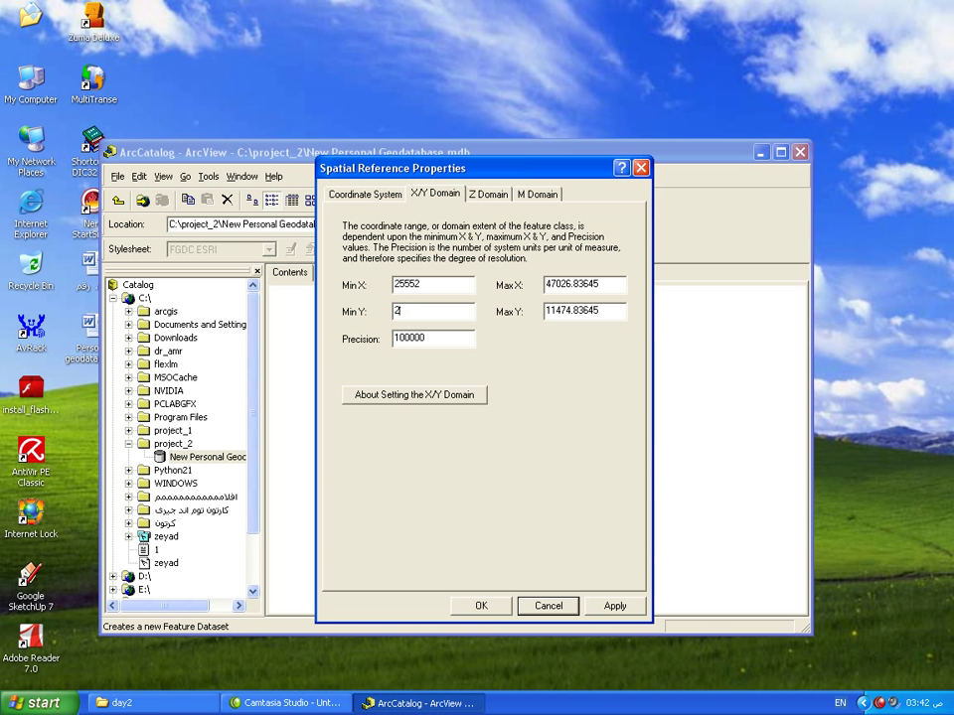
{"action": "type", "text": "5"}
{"action": "left_click", "coordinate": [433, 290]}
Step: Set the X/Y domain precision to 1000 and apply the spatial reference properties
{"action": "left_click_drag", "start_coordinate": [438, 346], "coordinate": [373, 341]}
{"action": "type", "text": "1000"}
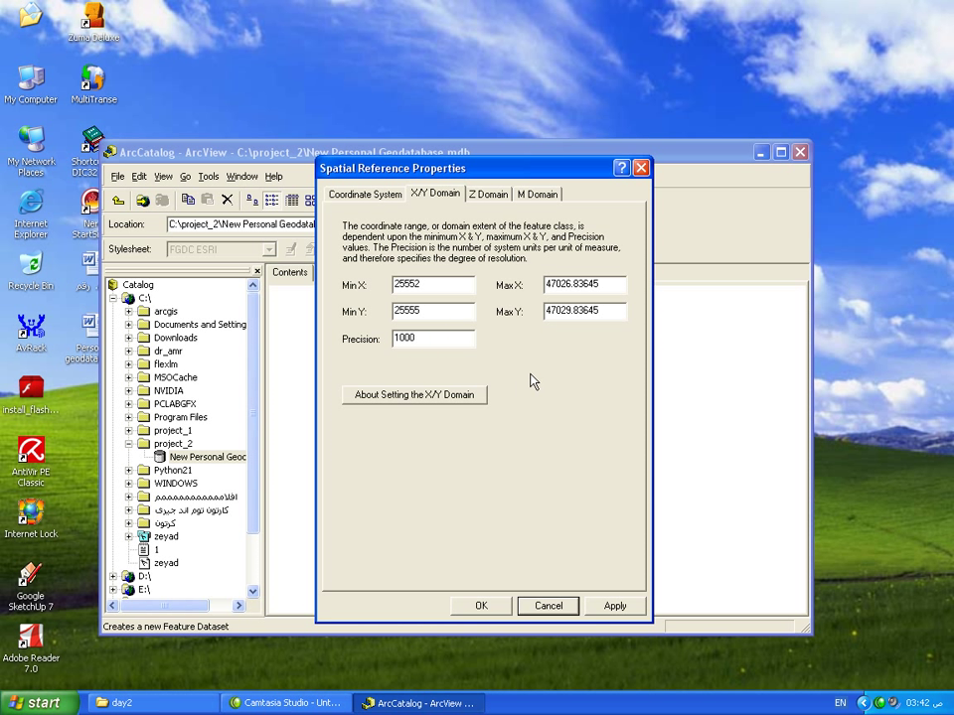
{"action": "left_click", "coordinate": [542, 311]}
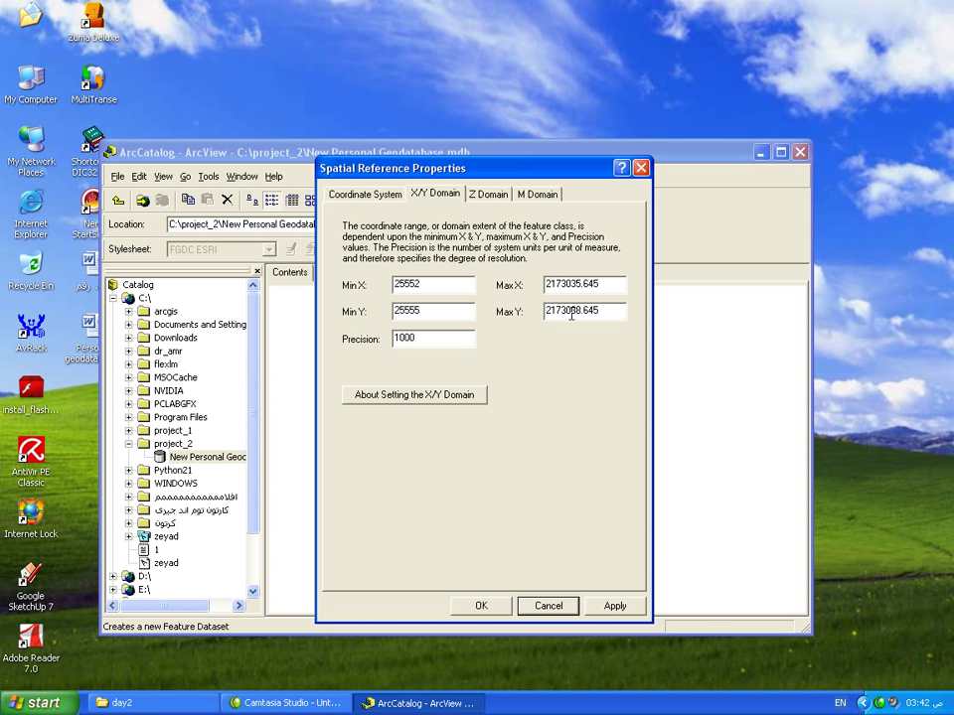
{"action": "double_click", "coordinate": [412, 337]}
{"action": "left_click", "coordinate": [425, 339]}
{"action": "left_click", "coordinate": [613, 607]}
{"action": "left_click", "coordinate": [482, 605]}
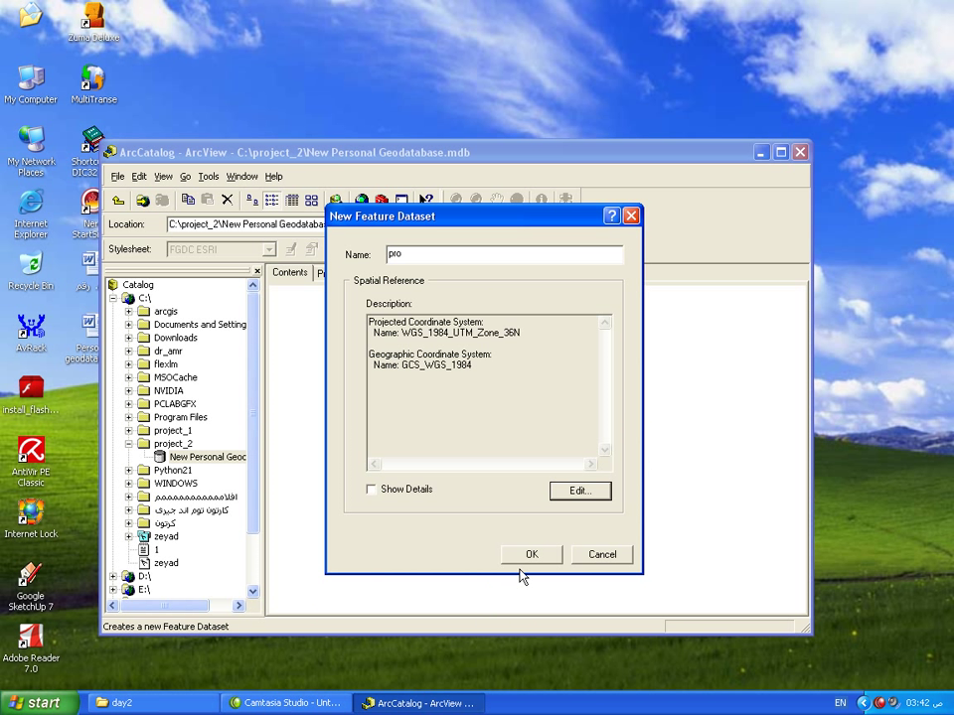
Step: Finish creating the feature dataset and open pro inside the personal geodatabase
{"action": "left_click", "coordinate": [521, 557]}
{"action": "left_click", "coordinate": [325, 422]}
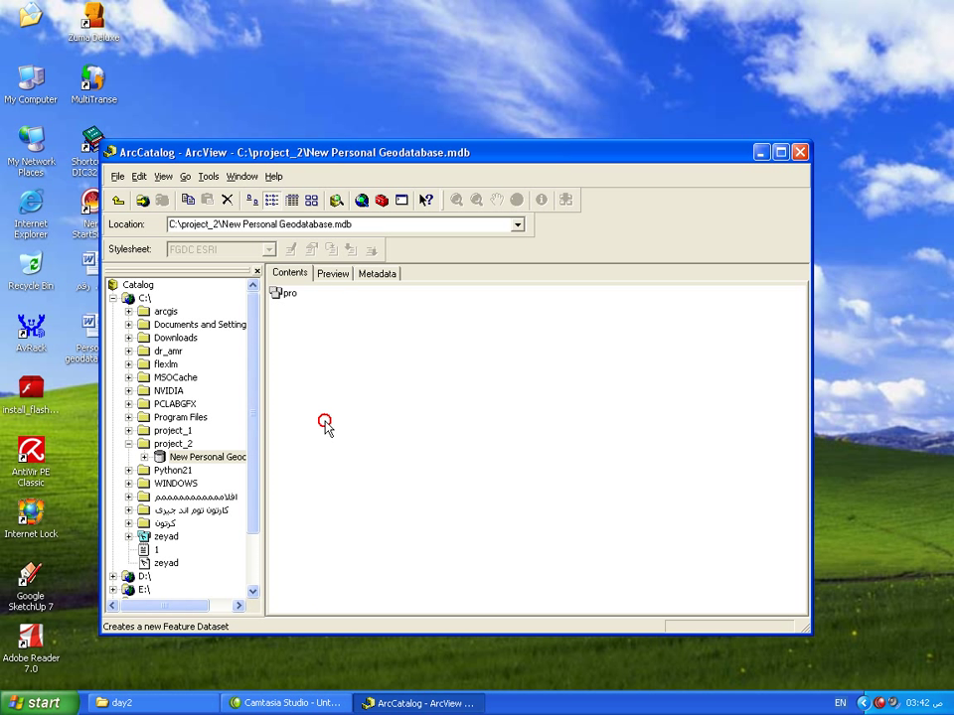
{"action": "left_click", "coordinate": [293, 298]}
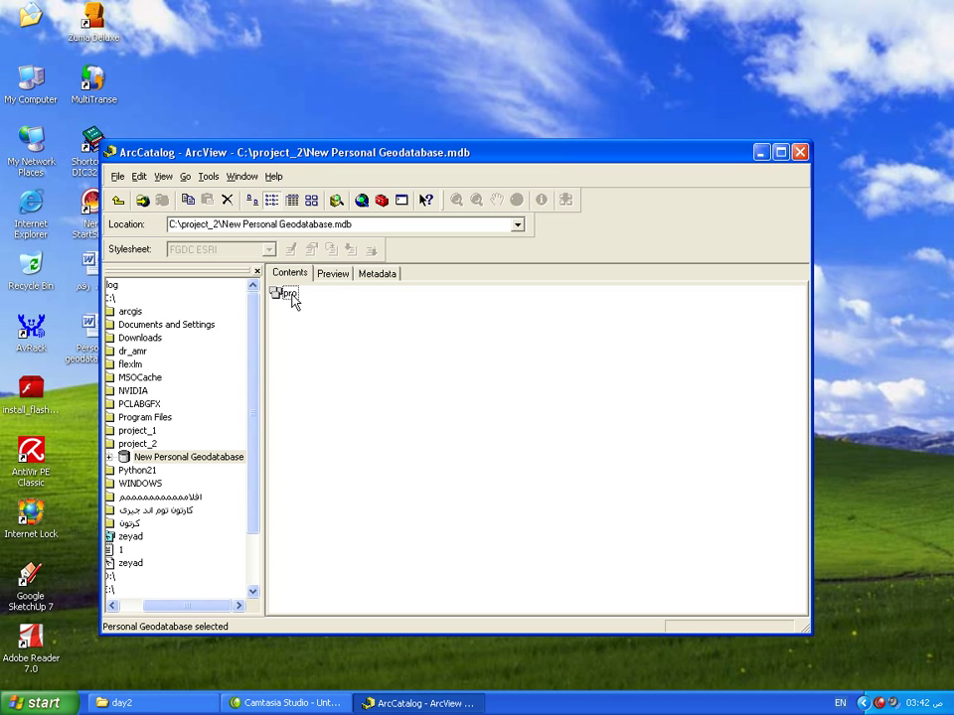
{"action": "left_click", "coordinate": [290, 295]}
{"action": "left_click", "coordinate": [315, 326]}
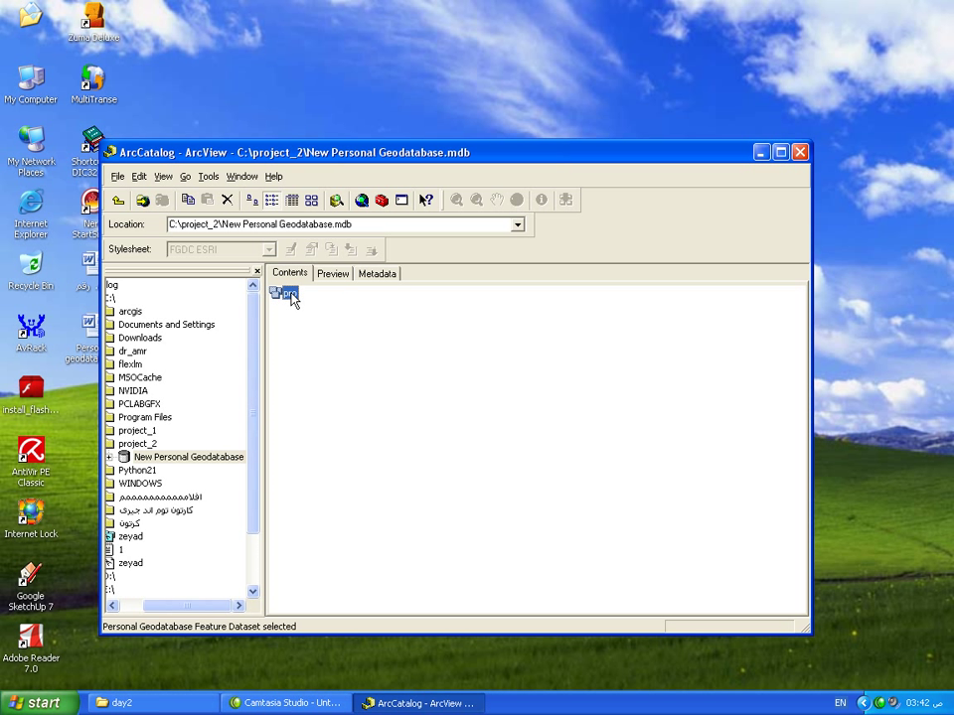
{"action": "double_click", "coordinate": [289, 295]}
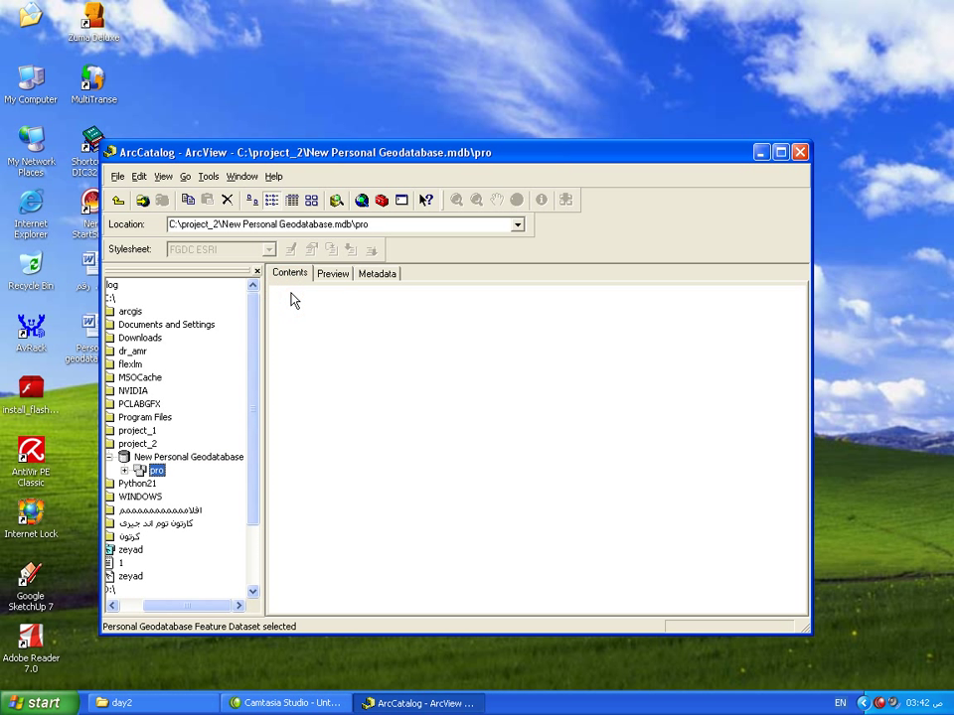
{"action": "left_click_drag", "start_coordinate": [173, 607], "coordinate": [149, 606]}
{"action": "left_click", "coordinate": [189, 471]}
Step: Start a new simple-features feature class named road in the pro dataset, using the default storage configuration
{"action": "right_click", "coordinate": [362, 386]}
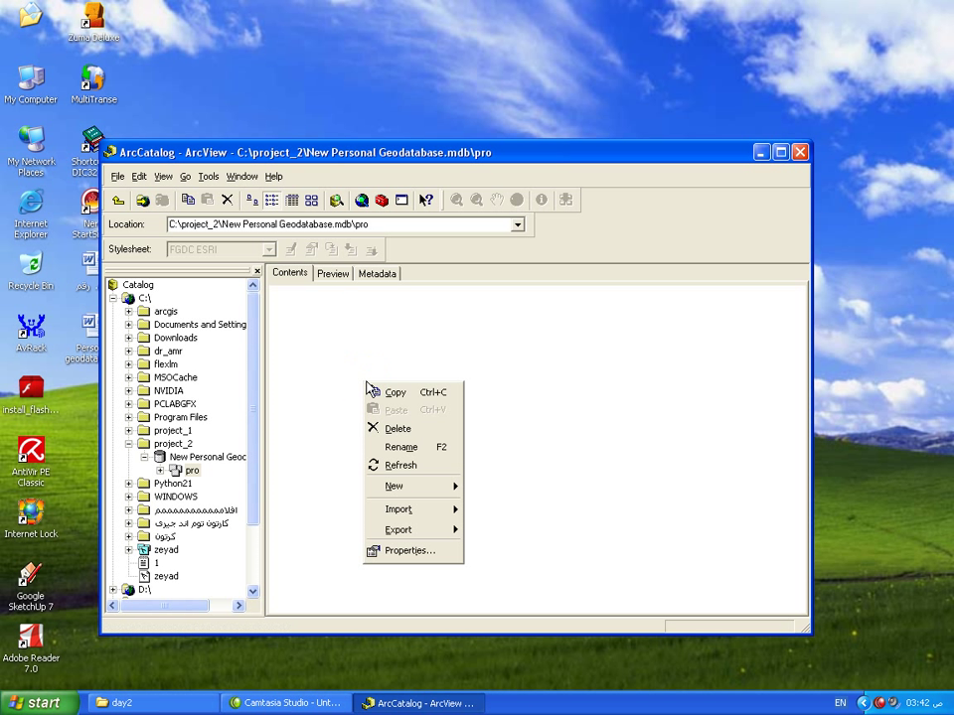
{"action": "mouse_move", "coordinate": [418, 486]}
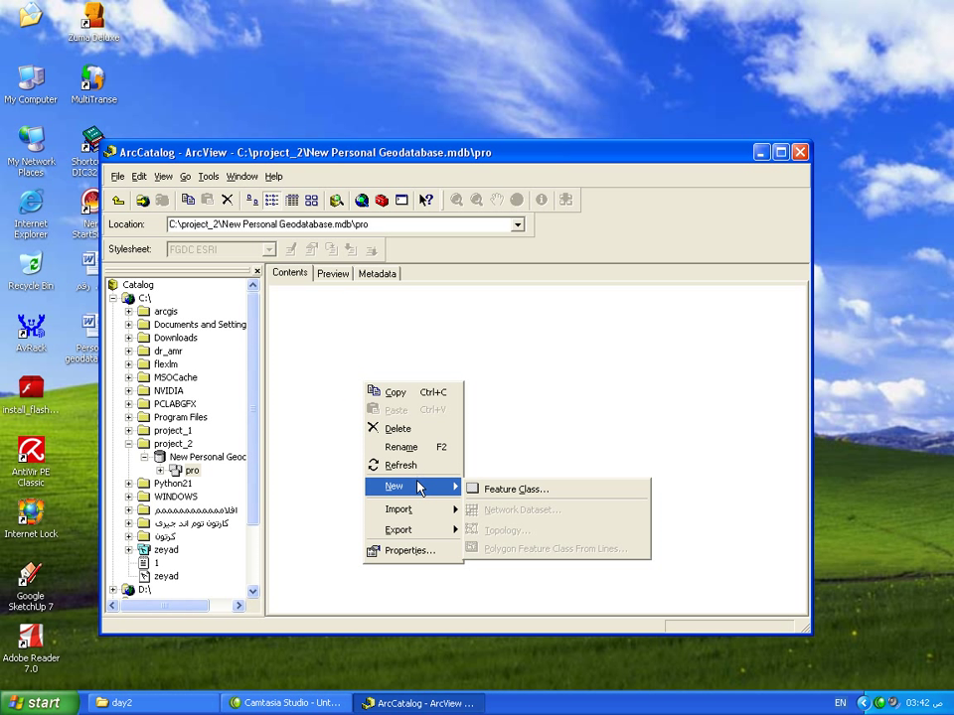
{"action": "left_click", "coordinate": [487, 490]}
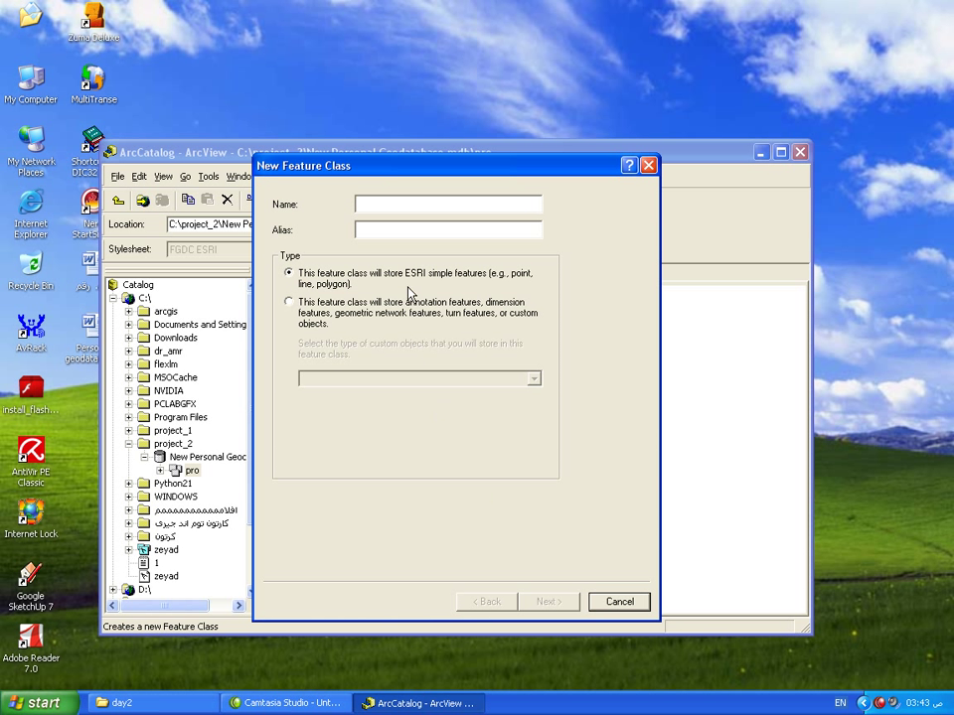
{"action": "left_click_drag", "start_coordinate": [403, 167], "coordinate": [464, 213]}
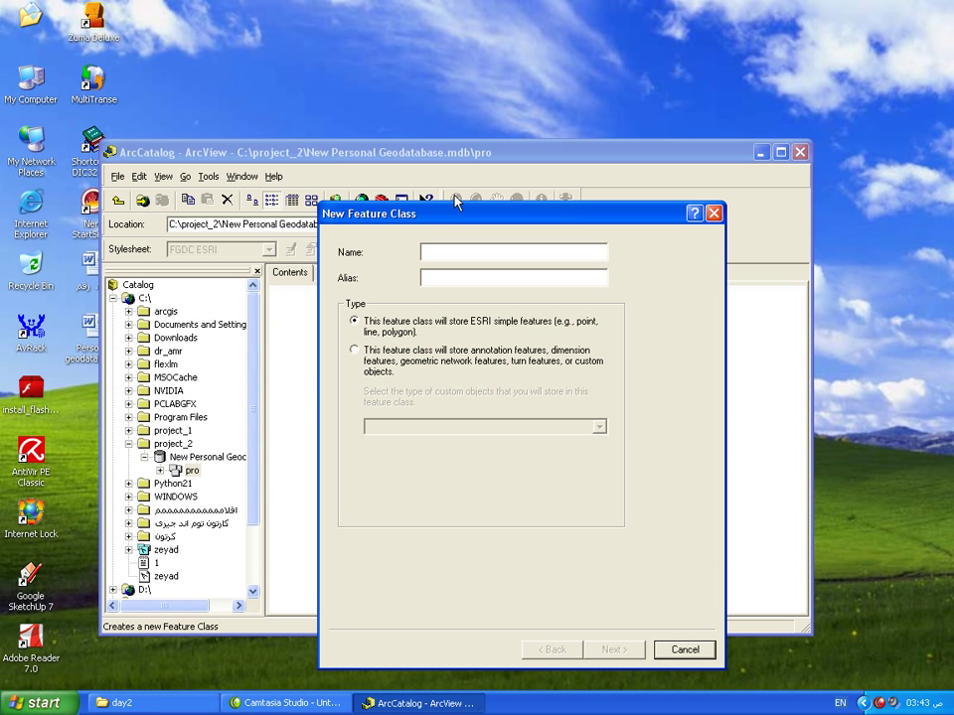
{"action": "type", "text": "r"}
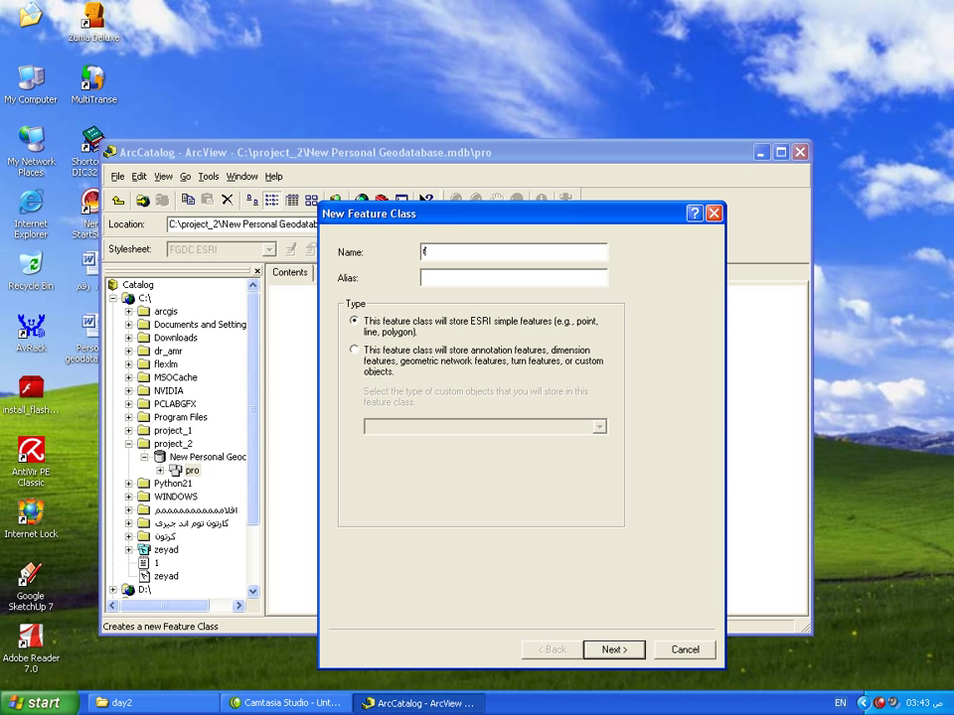
{"action": "type", "text": "oad"}
{"action": "left_click_drag", "start_coordinate": [490, 223], "coordinate": [377, 164]}
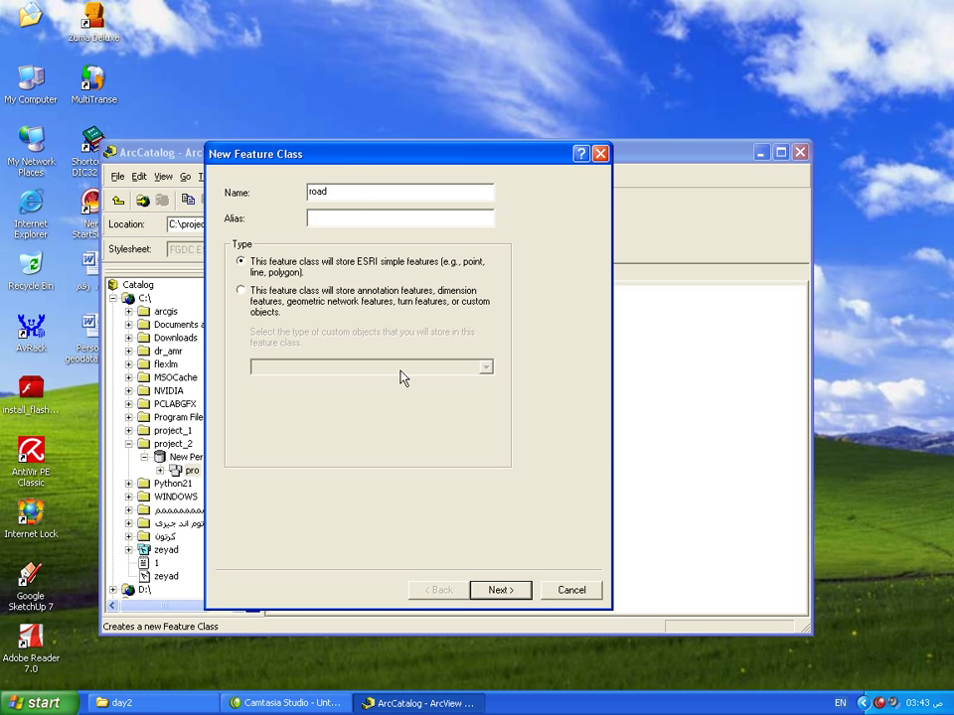
{"action": "left_click", "coordinate": [502, 591]}
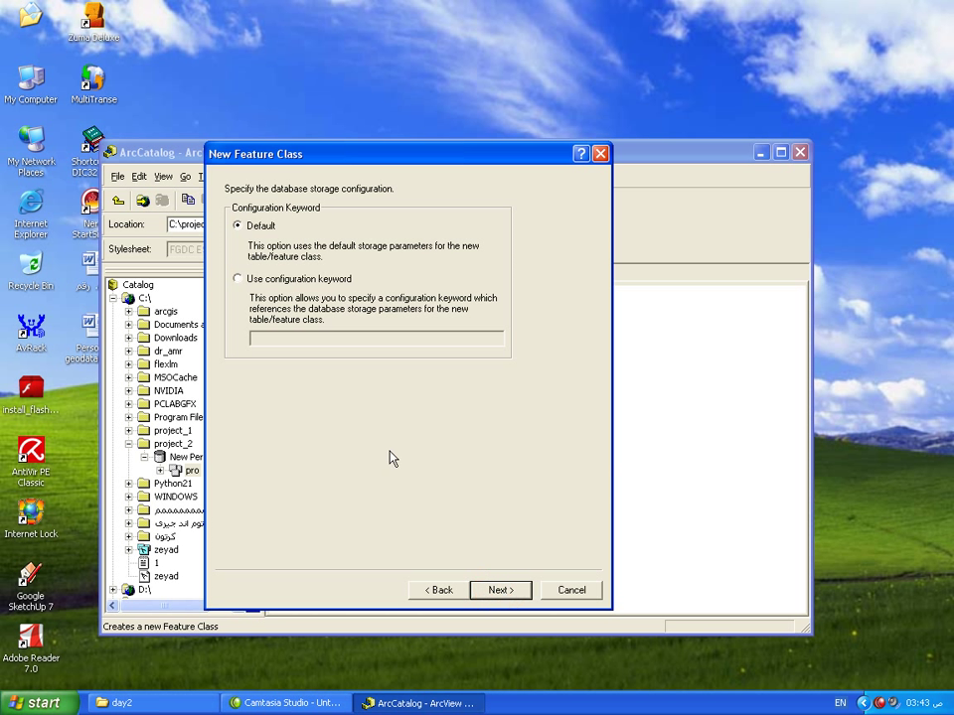
{"action": "left_click", "coordinate": [502, 590]}
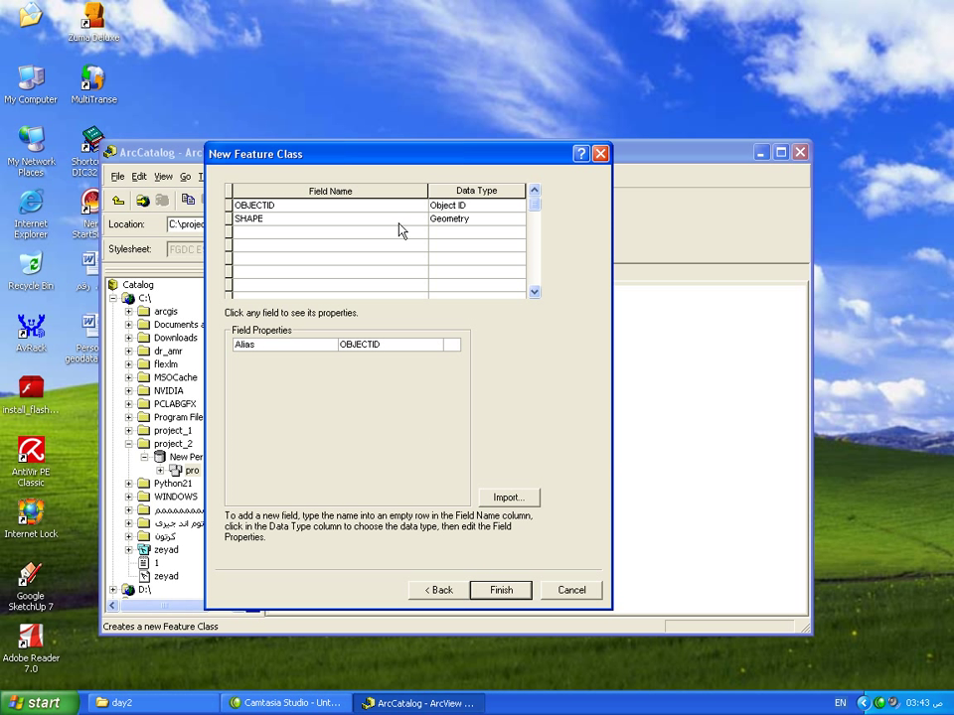
Step: Choose Polygon as the geometry type of the road feature class's SHAPE field
{"action": "left_click", "coordinate": [463, 221]}
{"action": "left_click", "coordinate": [358, 219]}
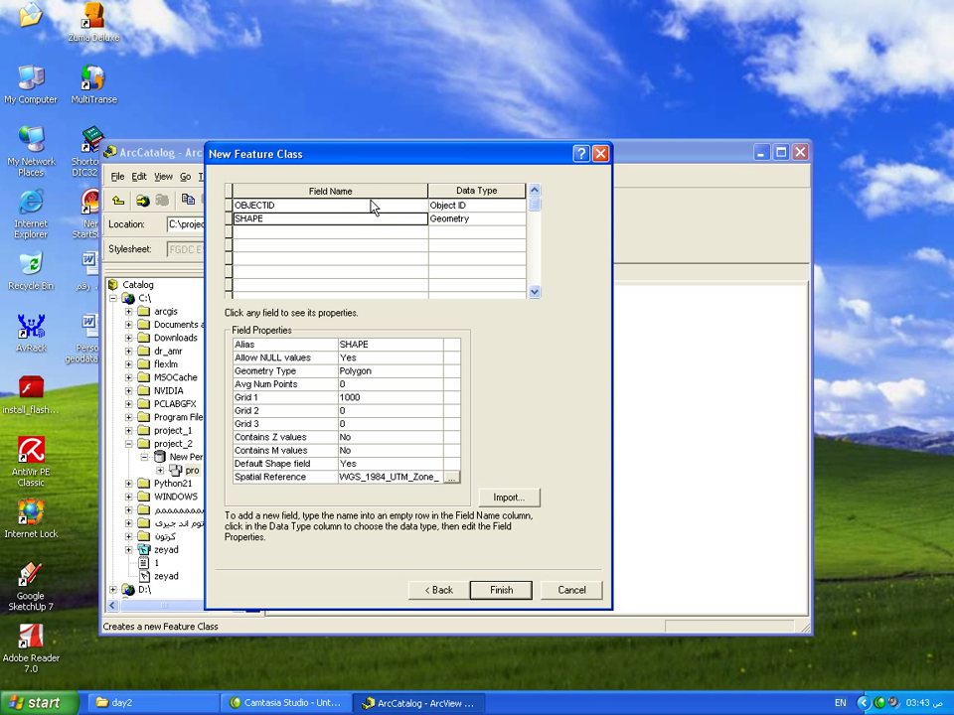
{"action": "left_click", "coordinate": [477, 226]}
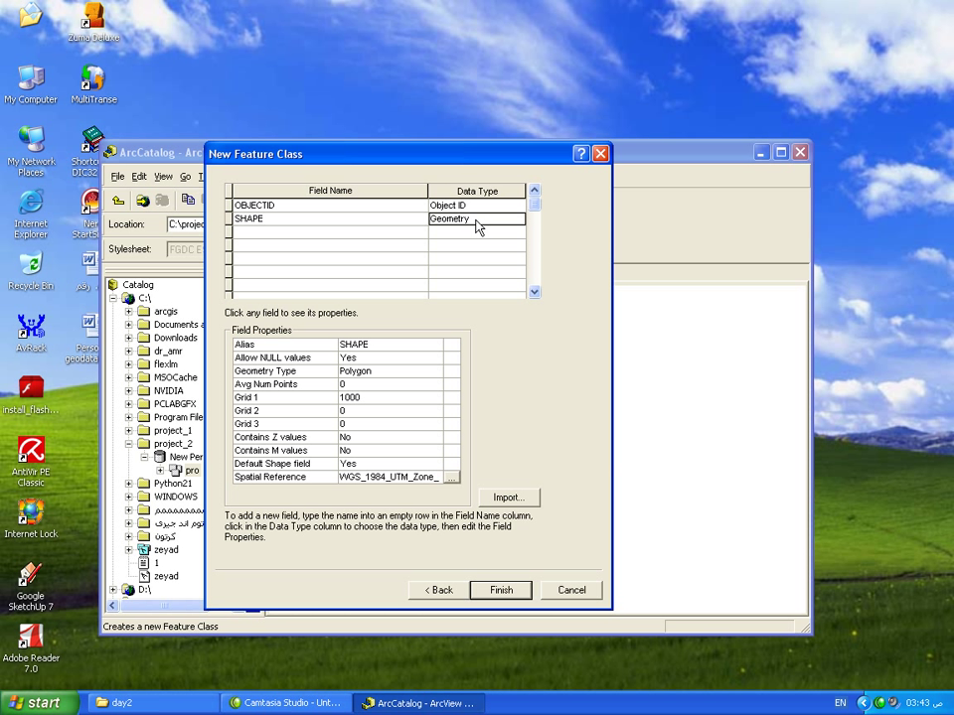
{"action": "left_click", "coordinate": [475, 221]}
{"action": "left_click", "coordinate": [312, 377]}
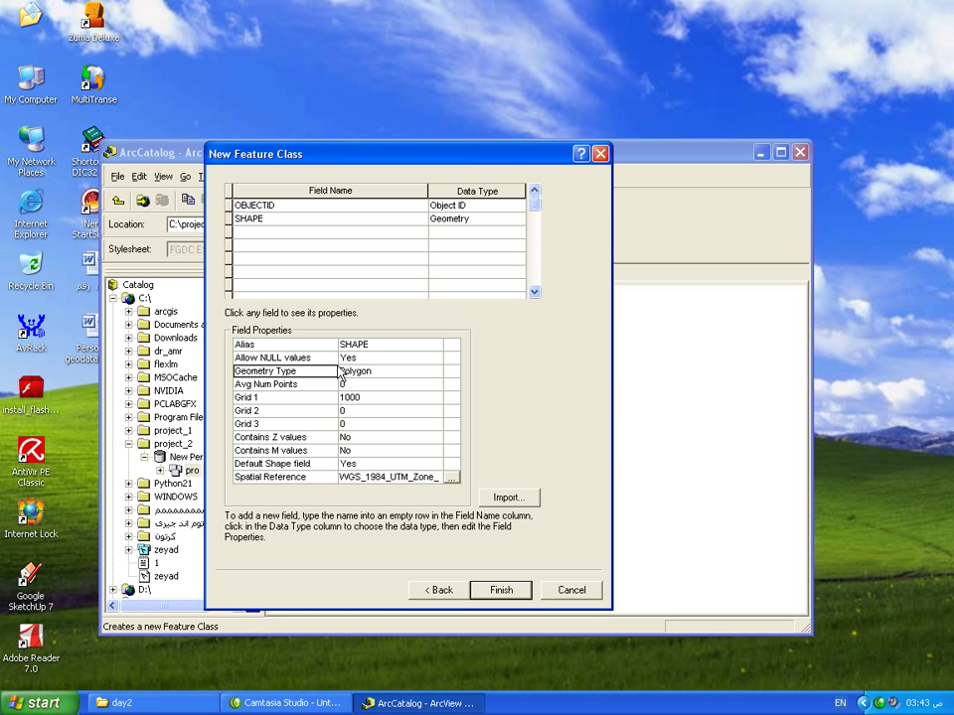
{"action": "left_click", "coordinate": [432, 373]}
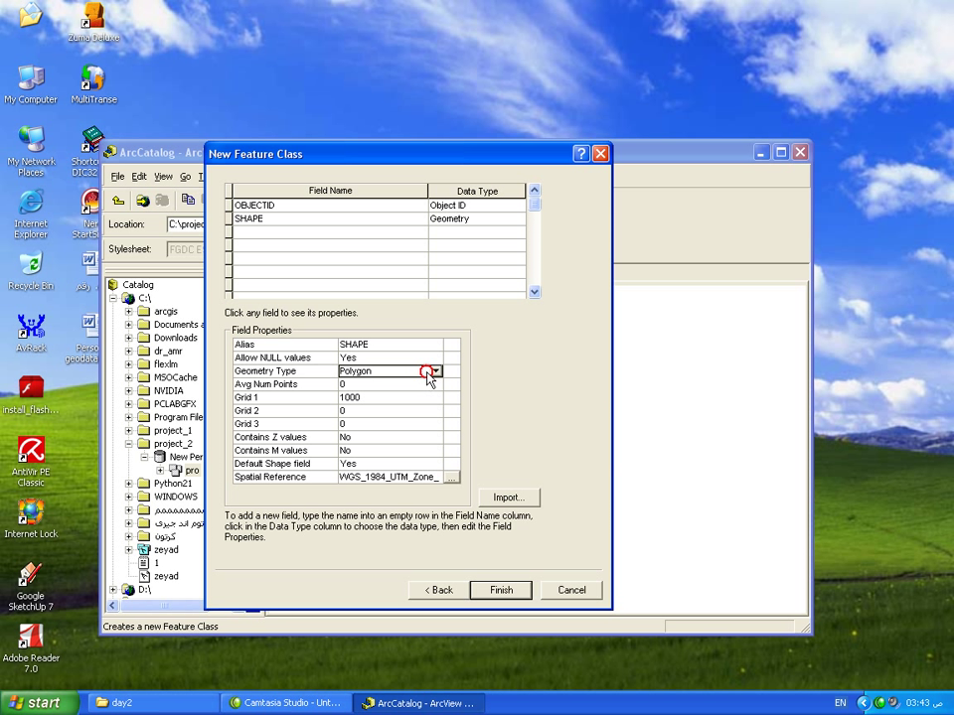
{"action": "left_click", "coordinate": [434, 373]}
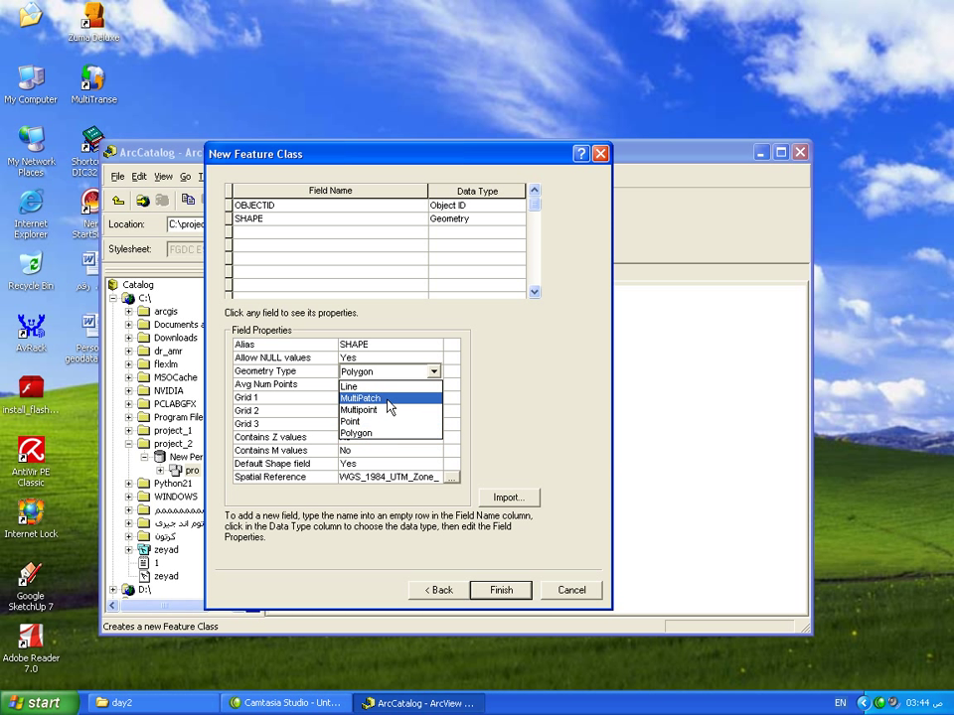
{"action": "left_click", "coordinate": [386, 434]}
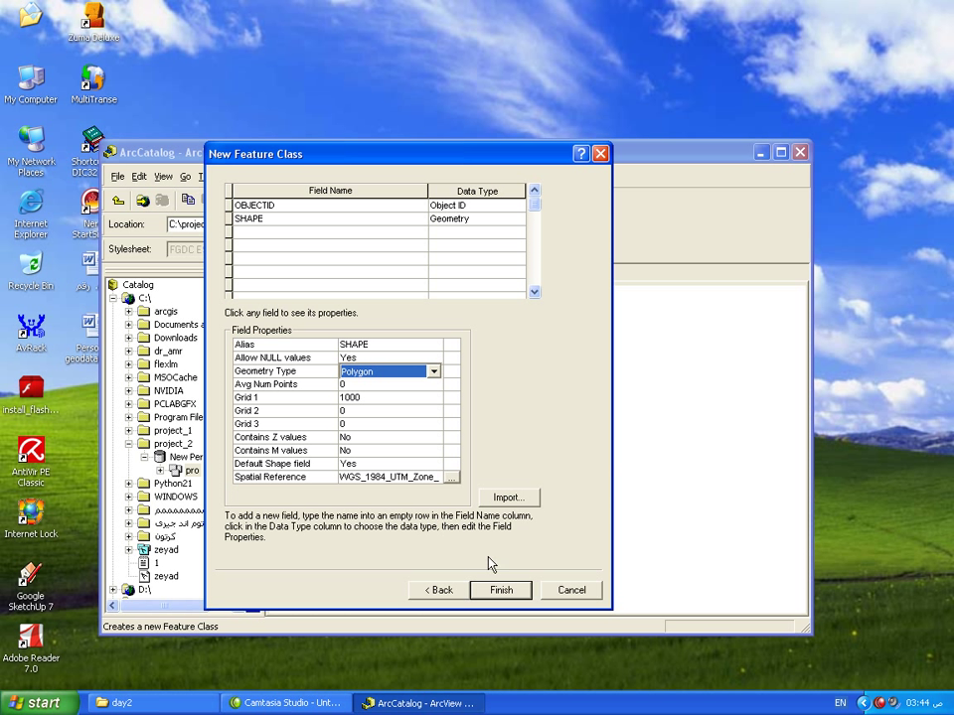
Step: Add a Text field named a_name with length 50 and finish creating the road feature class
{"action": "left_click", "coordinate": [400, 231]}
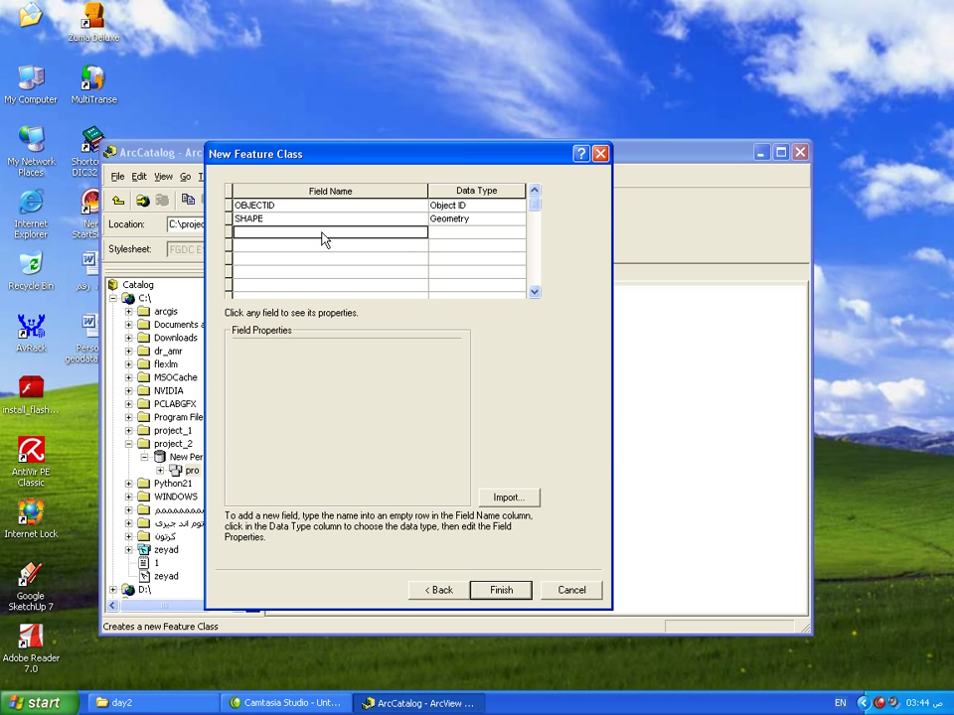
{"action": "type", "text": "a"}
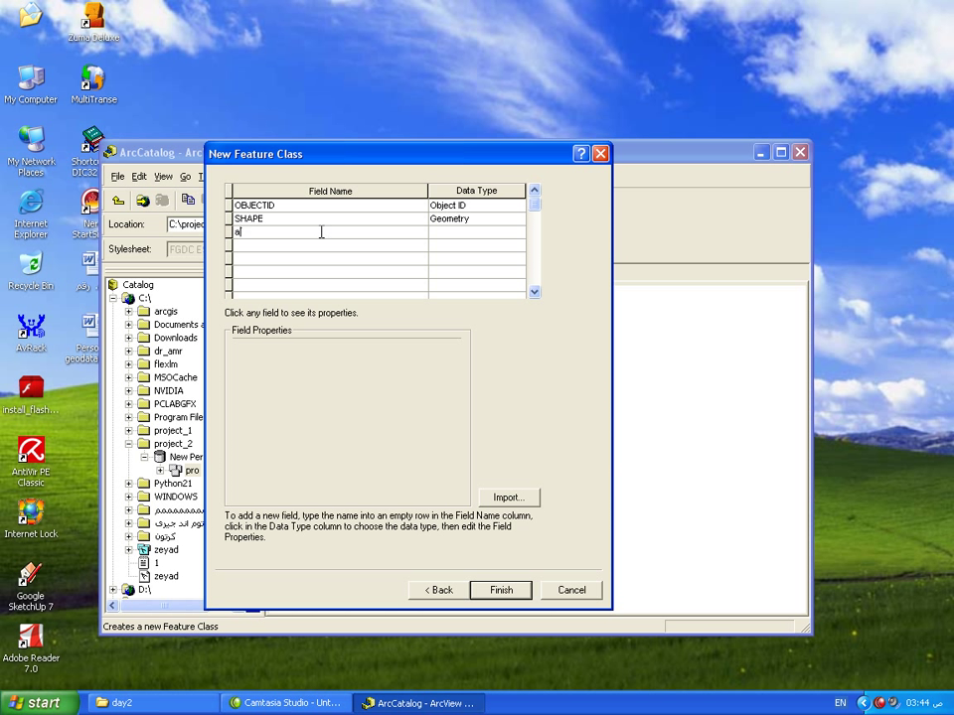
{"action": "type", "text": "_name"}
{"action": "left_click", "coordinate": [452, 233]}
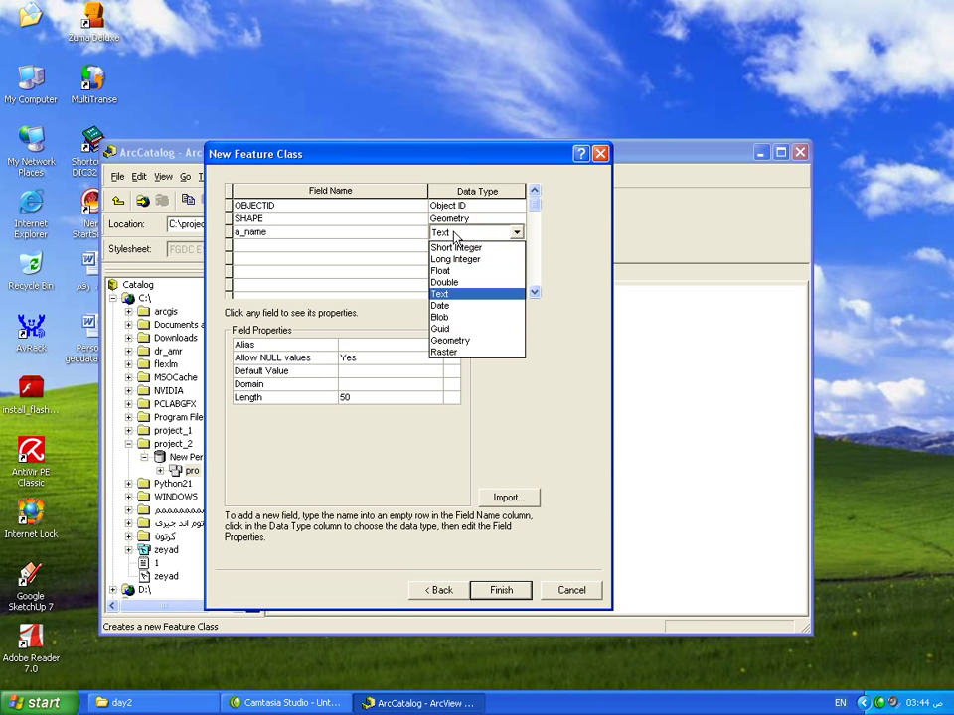
{"action": "left_click", "coordinate": [442, 295]}
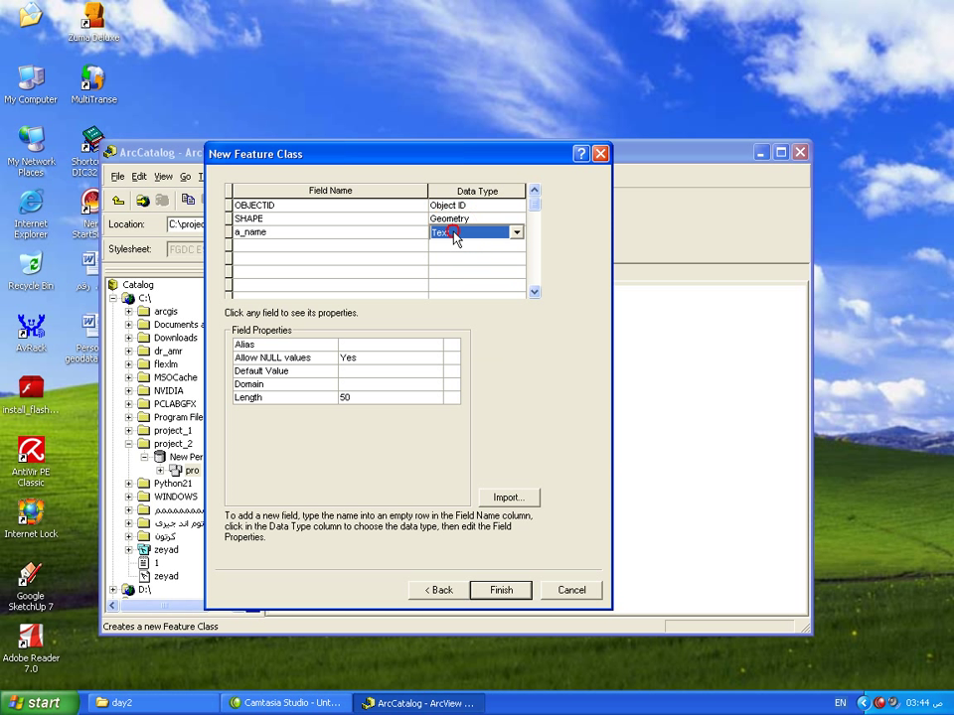
{"action": "left_click", "coordinate": [358, 398]}
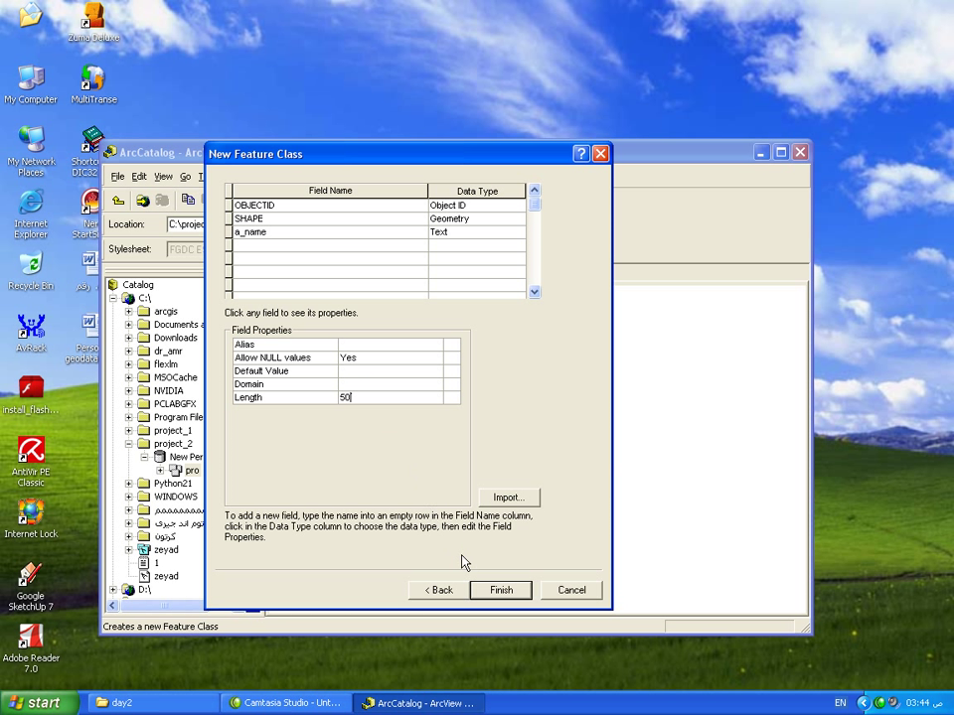
{"action": "left_click", "coordinate": [495, 592]}
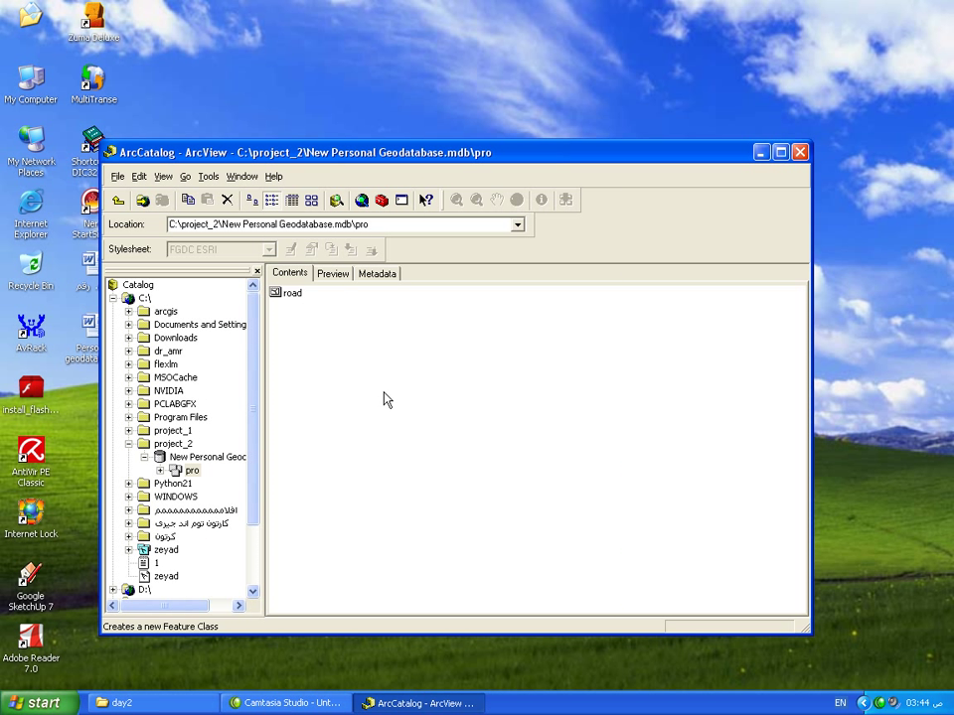
Step: Check the road feature class and go up through the pro dataset and personal geodatabase to the project_2 folder
{"action": "left_click", "coordinate": [326, 329]}
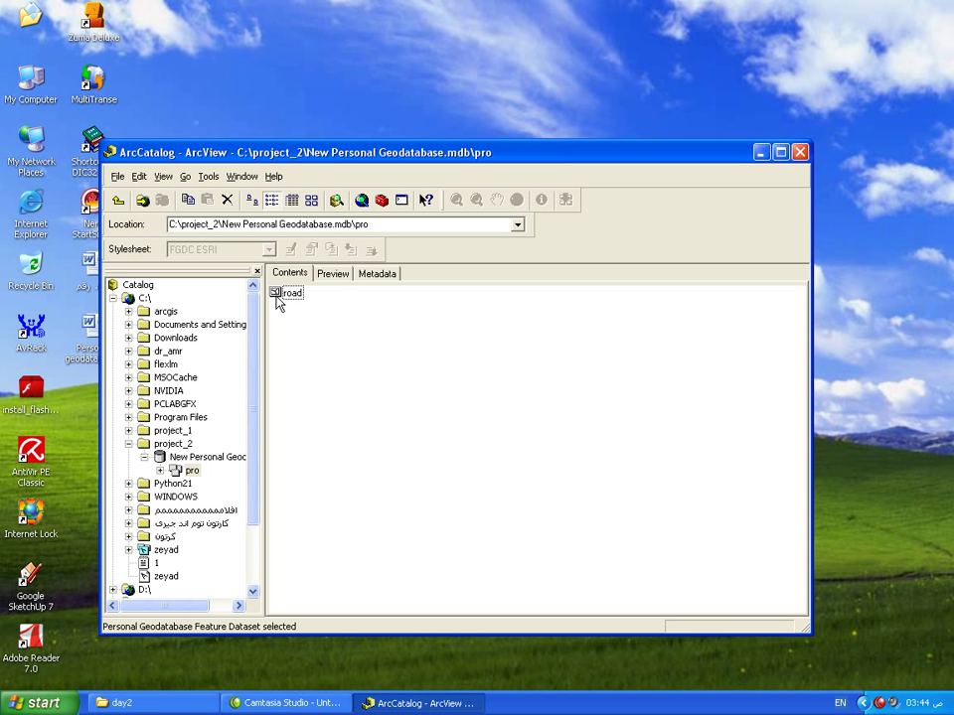
{"action": "left_click", "coordinate": [290, 294]}
{"action": "left_click", "coordinate": [310, 328]}
{"action": "left_click", "coordinate": [119, 201]}
{"action": "left_click", "coordinate": [278, 298]}
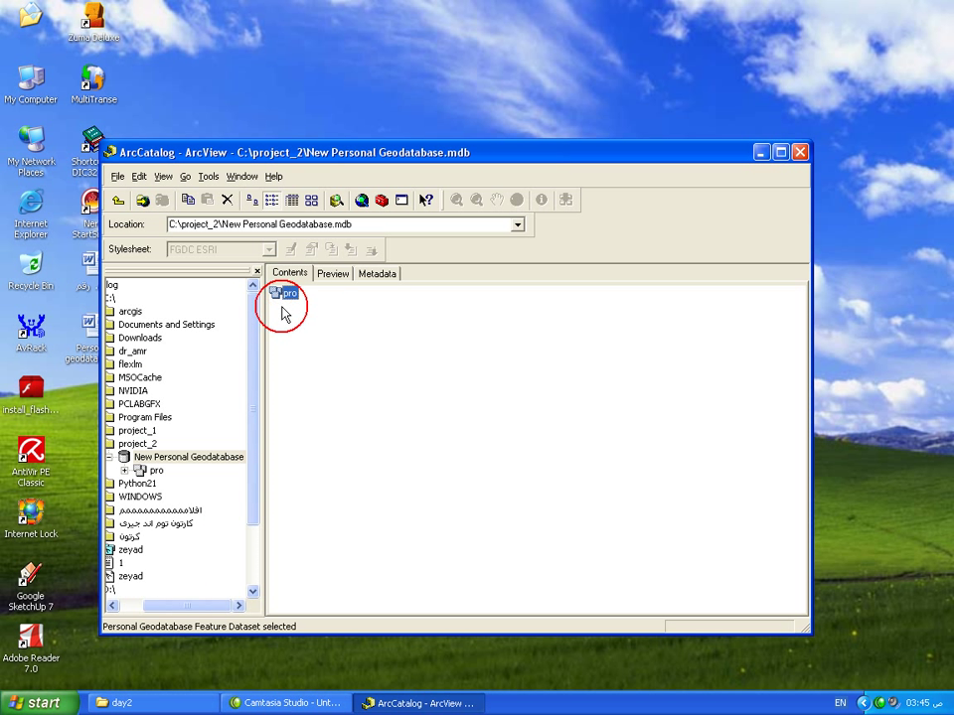
{"action": "left_click", "coordinate": [121, 202]}
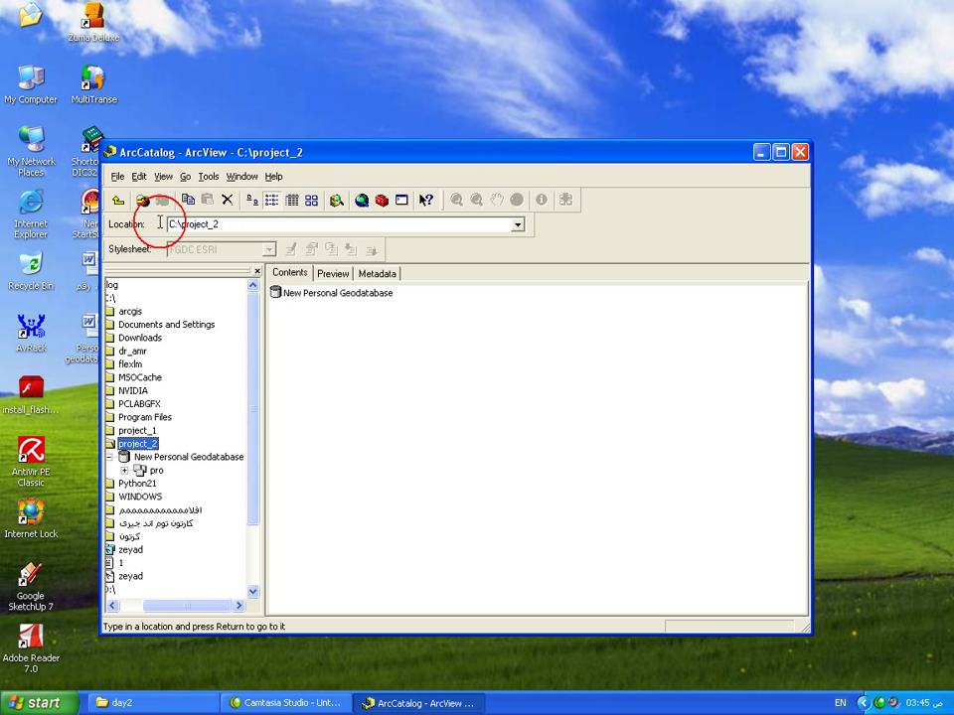
{"action": "left_click", "coordinate": [311, 298]}
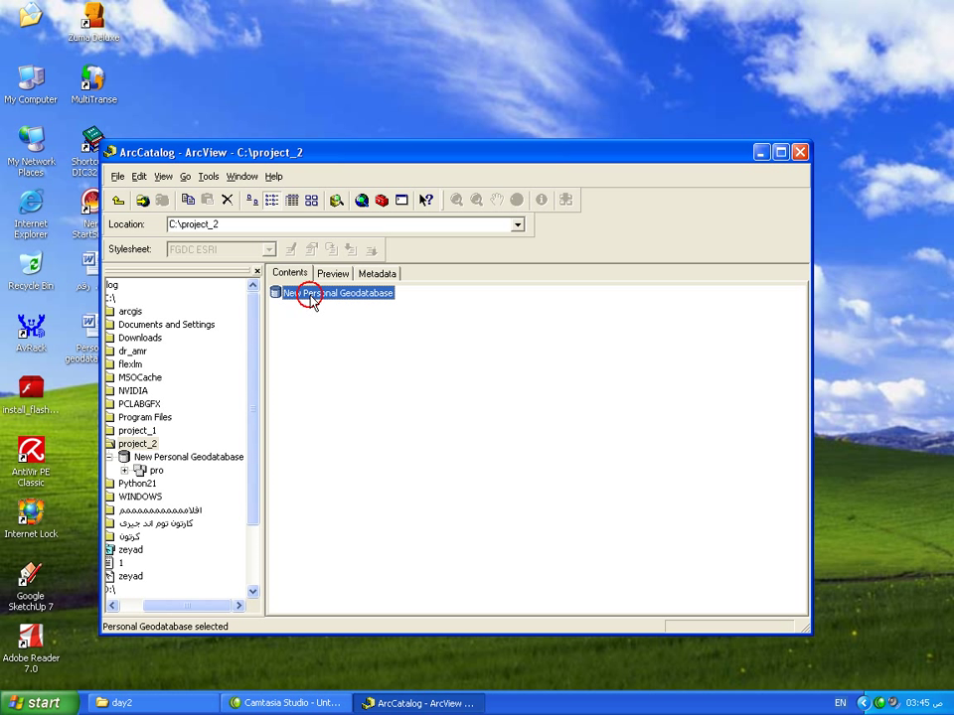
{"action": "left_click", "coordinate": [340, 339]}
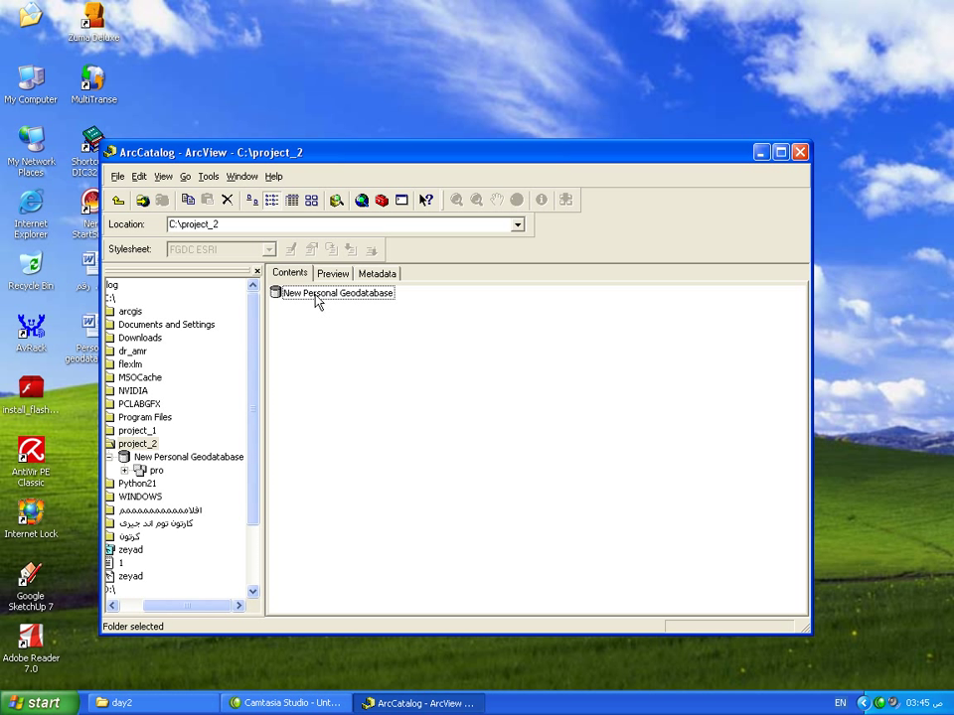
Step: Open New Personal Geodatabase and its pro dataset again to review the road feature class
{"action": "left_click", "coordinate": [317, 297]}
{"action": "left_click", "coordinate": [329, 319]}
{"action": "left_click", "coordinate": [329, 296]}
{"action": "double_click", "coordinate": [330, 296]}
{"action": "double_click", "coordinate": [291, 297]}
{"action": "left_click", "coordinate": [290, 293]}
{"action": "left_click", "coordinate": [322, 362]}
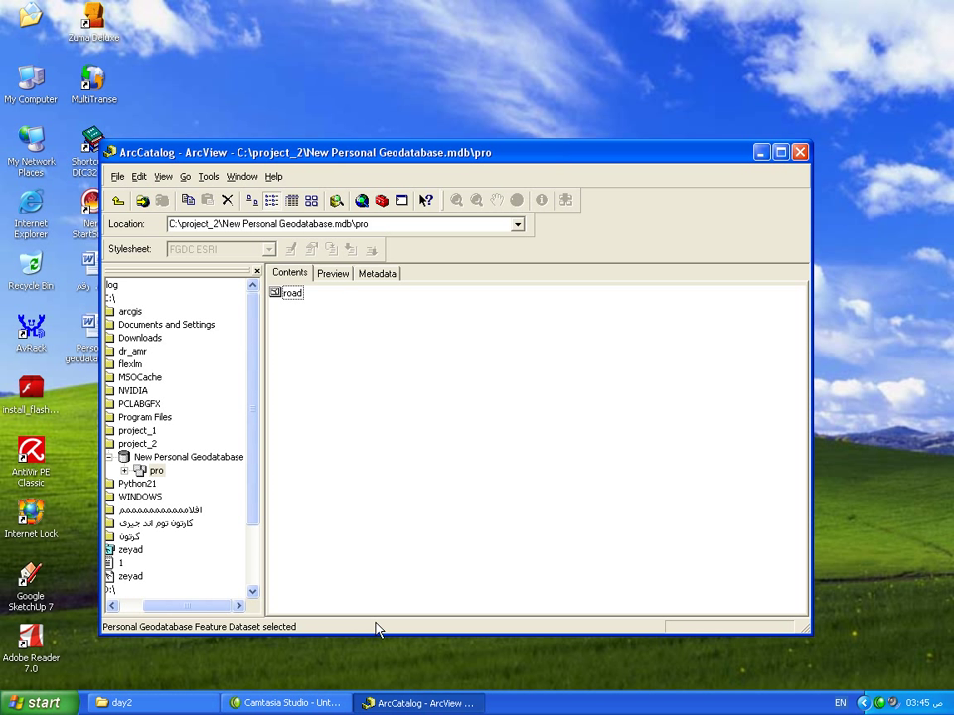
Step: Minimize the catalog window and launch ArcMap with a new empty map
{"action": "left_click", "coordinate": [382, 704]}
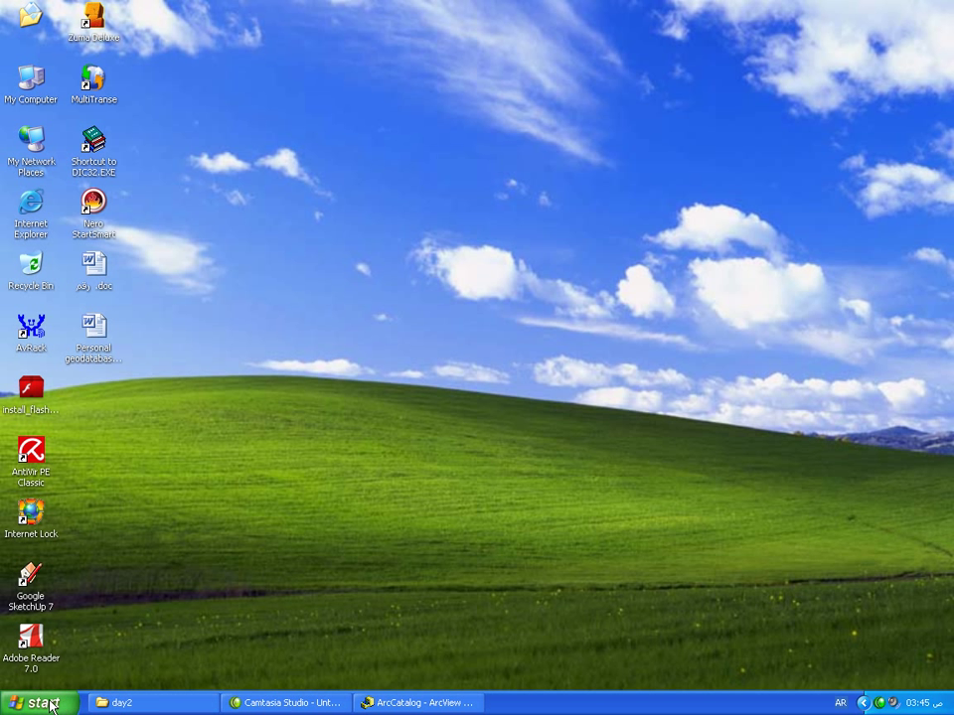
{"action": "left_click", "coordinate": [40, 704]}
{"action": "left_click", "coordinate": [44, 547]}
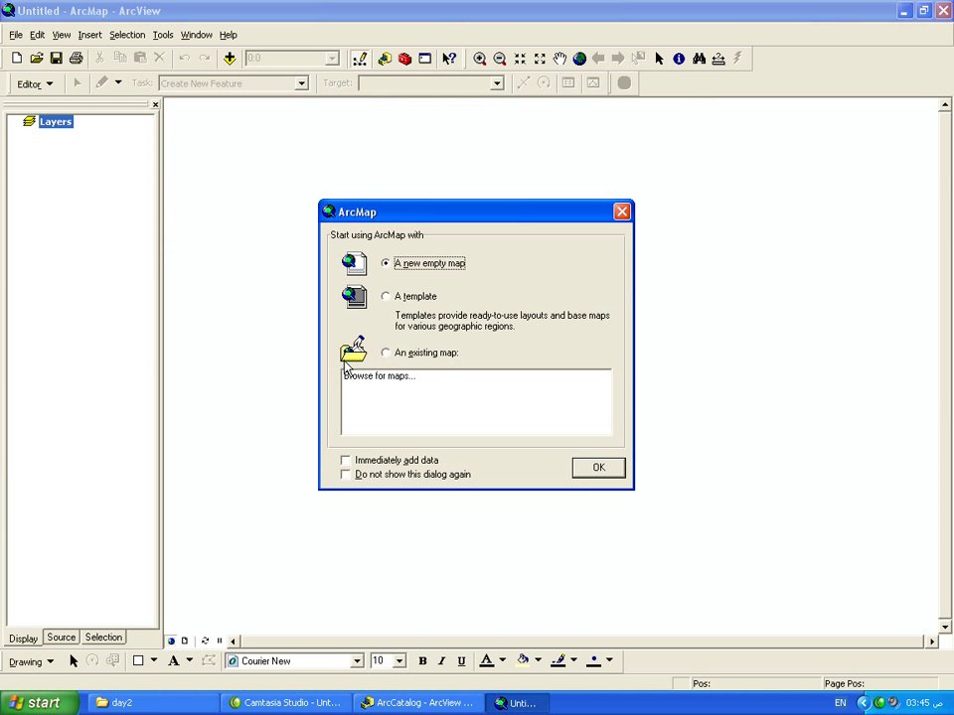
{"action": "left_click", "coordinate": [597, 473]}
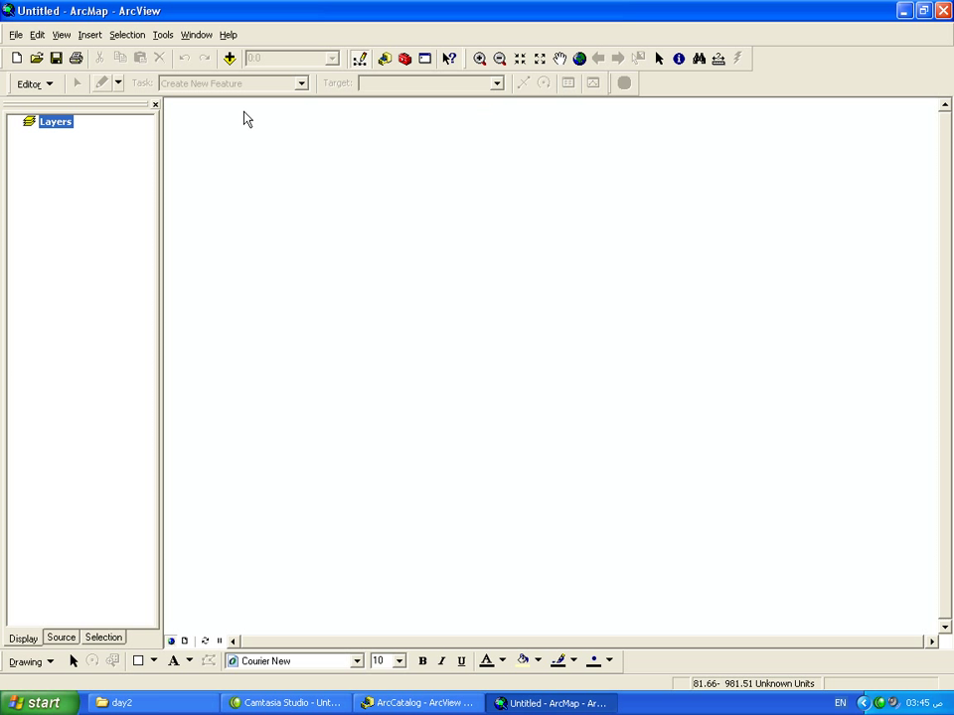
Step: Add the road feature class from the pro dataset in C:\project_2\New Personal Geodatabase.mdb to the map
{"action": "left_click", "coordinate": [230, 58]}
{"action": "double_click", "coordinate": [303, 268]}
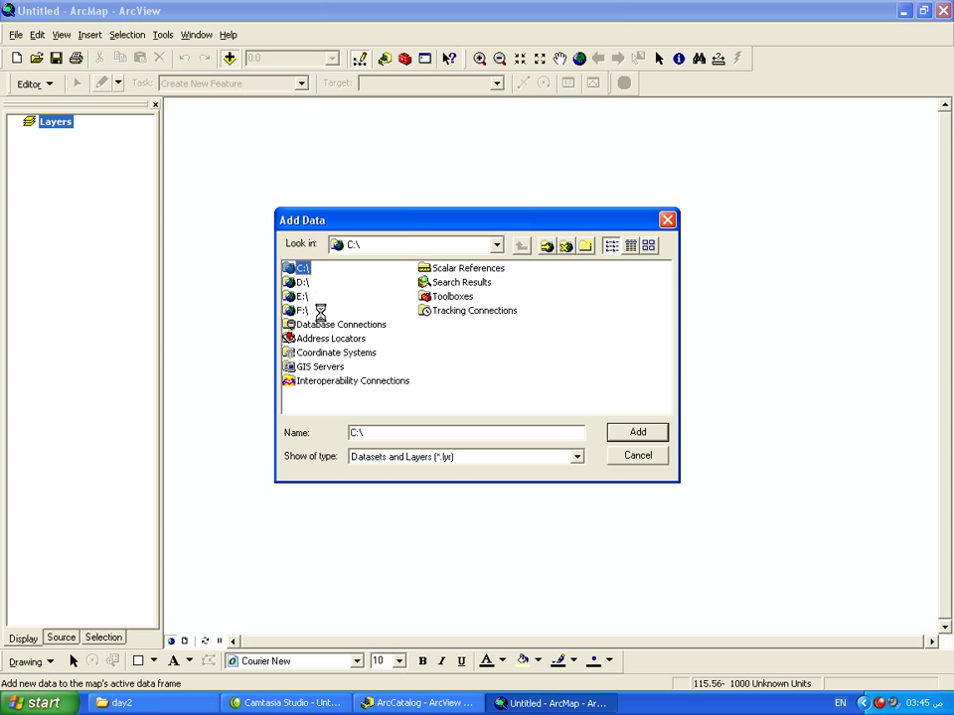
{"action": "left_click", "coordinate": [314, 312]}
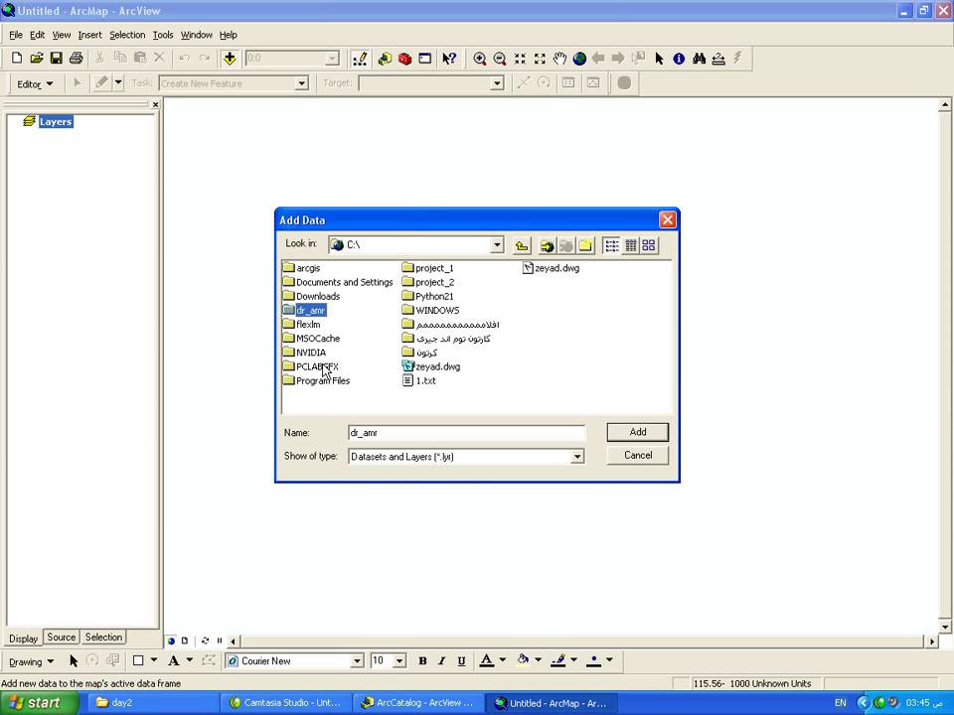
{"action": "left_click", "coordinate": [434, 296]}
{"action": "double_click", "coordinate": [434, 282]}
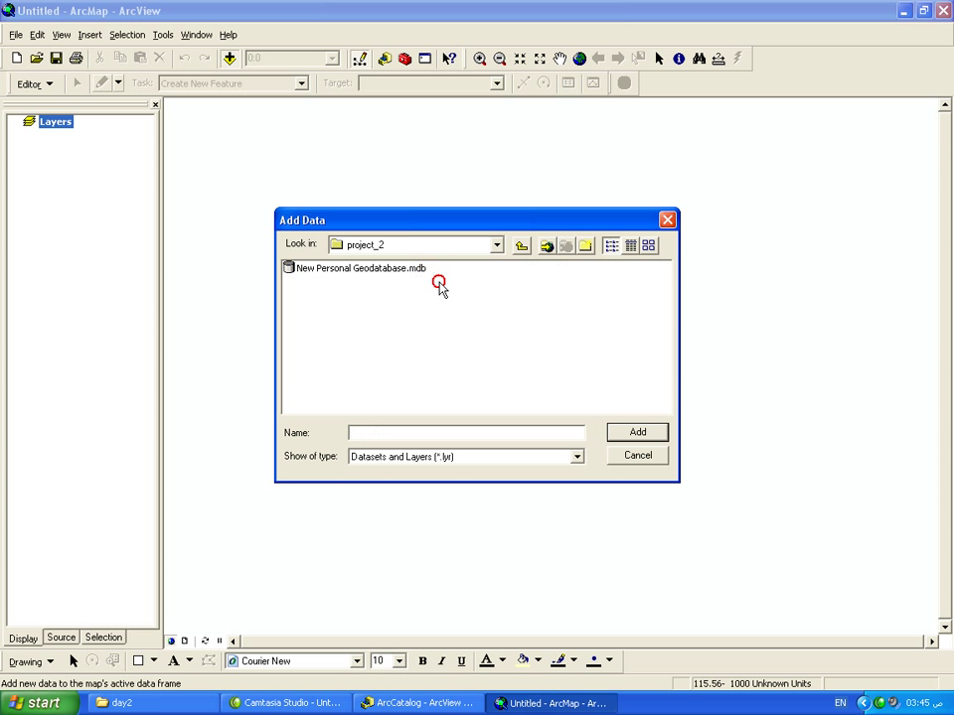
{"action": "left_click", "coordinate": [298, 268]}
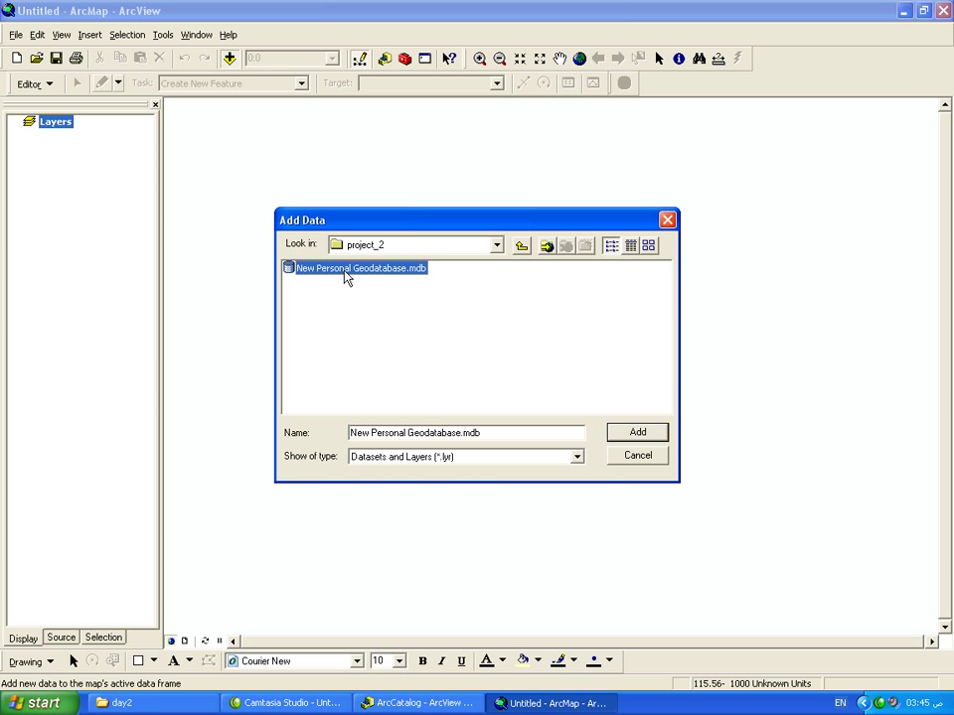
{"action": "double_click", "coordinate": [361, 275]}
{"action": "left_click", "coordinate": [304, 272]}
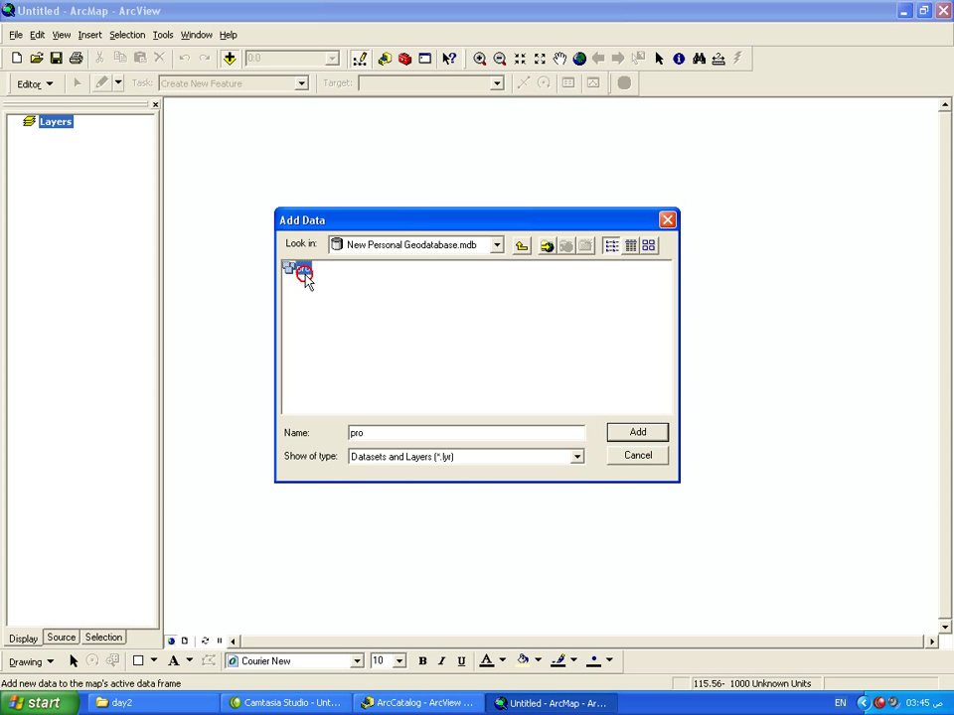
{"action": "double_click", "coordinate": [305, 274]}
{"action": "left_click", "coordinate": [306, 273]}
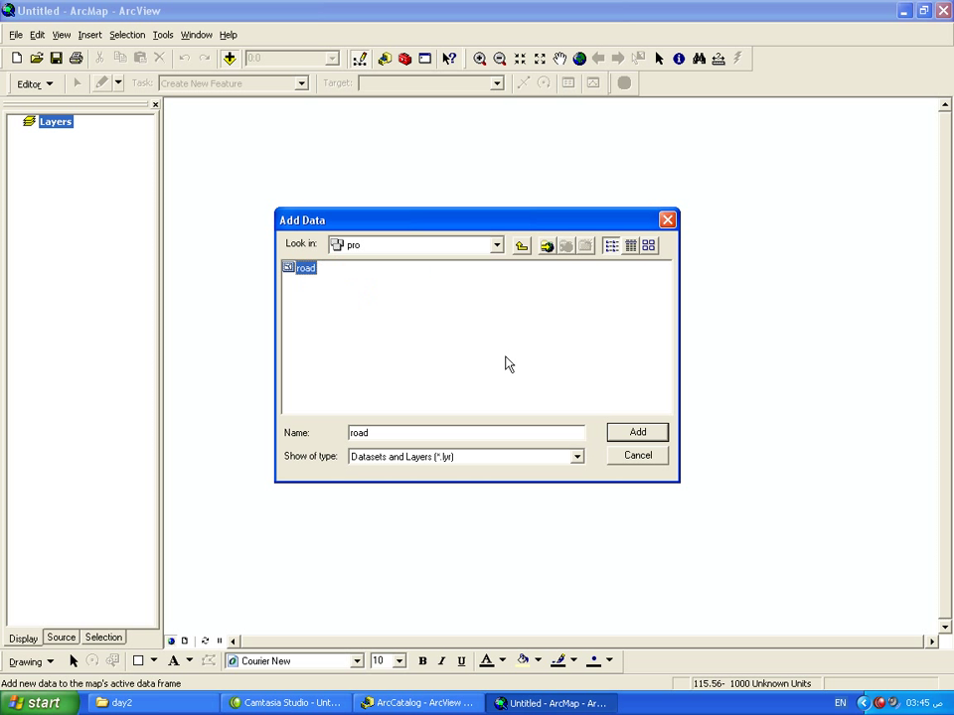
{"action": "left_click", "coordinate": [623, 435]}
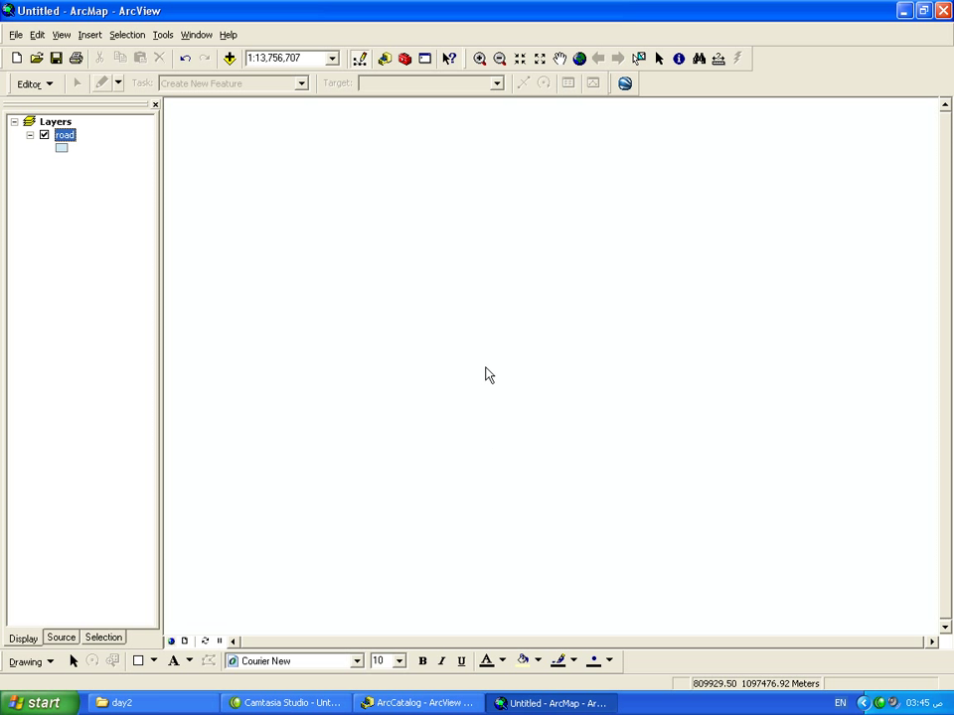
Step: Start an edit session and sketch a small four-sided polygon in the road layer near the middle of the map
{"action": "left_click", "coordinate": [40, 86]}
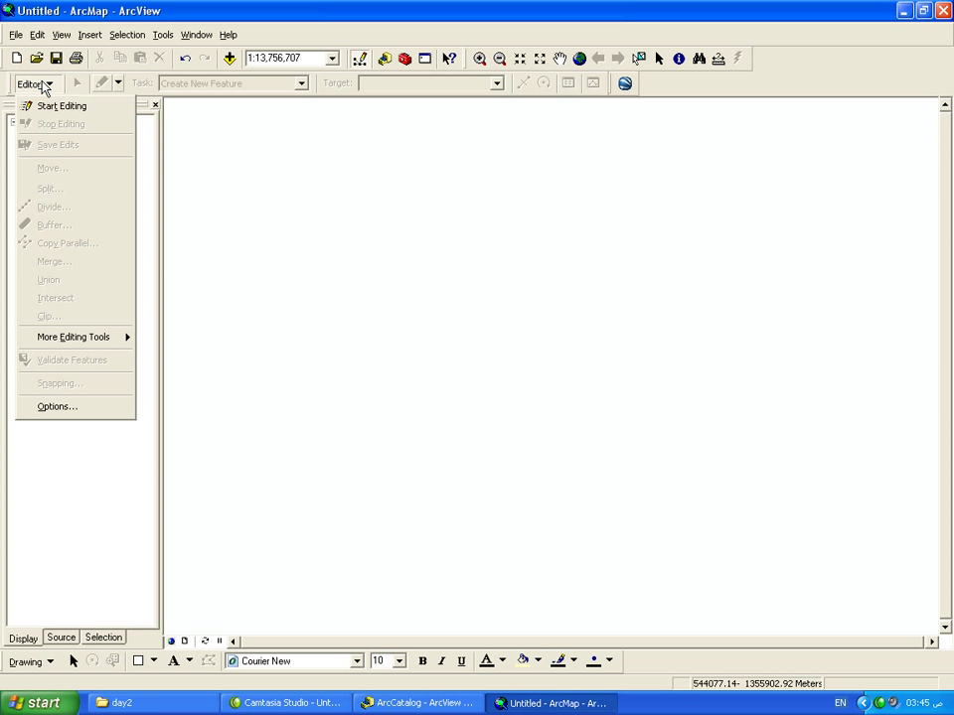
{"action": "left_click", "coordinate": [52, 106]}
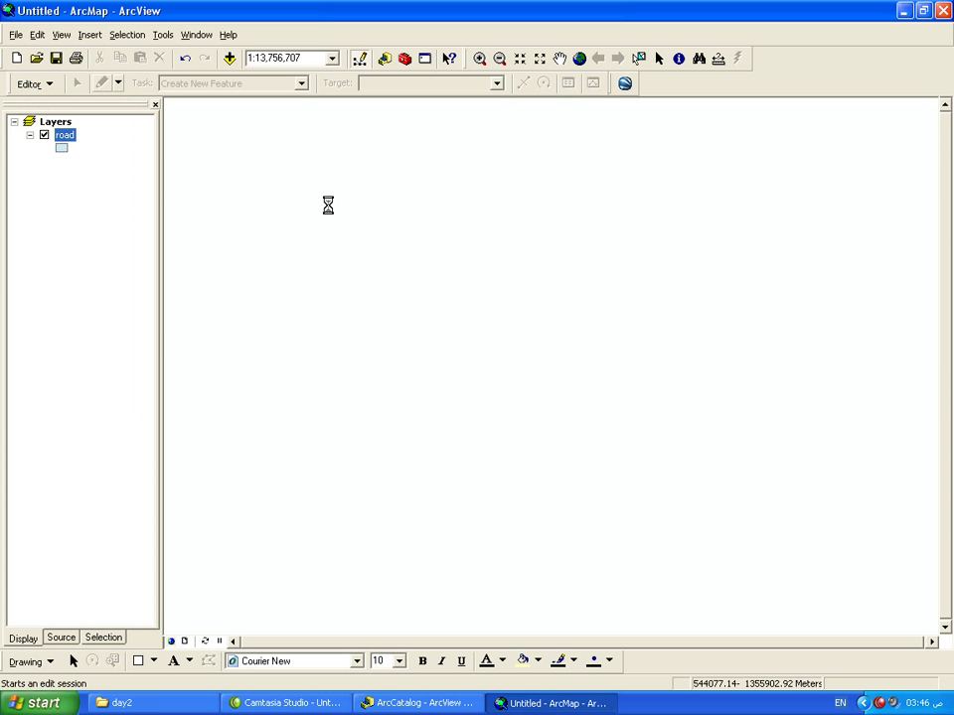
{"action": "left_click", "coordinate": [103, 83]}
{"action": "left_click", "coordinate": [477, 299]}
{"action": "left_click", "coordinate": [454, 309]}
{"action": "left_click", "coordinate": [462, 331]}
{"action": "double_click", "coordinate": [483, 328]}
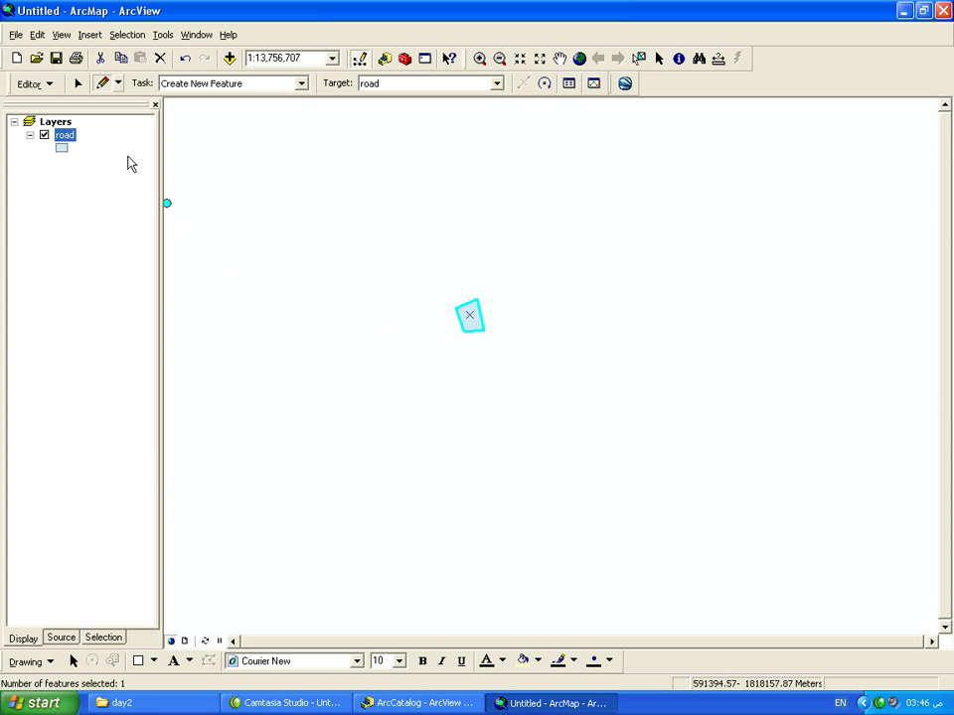
Step: Stop the edit session without saving the edits
{"action": "left_click", "coordinate": [37, 84]}
{"action": "left_click", "coordinate": [66, 121]}
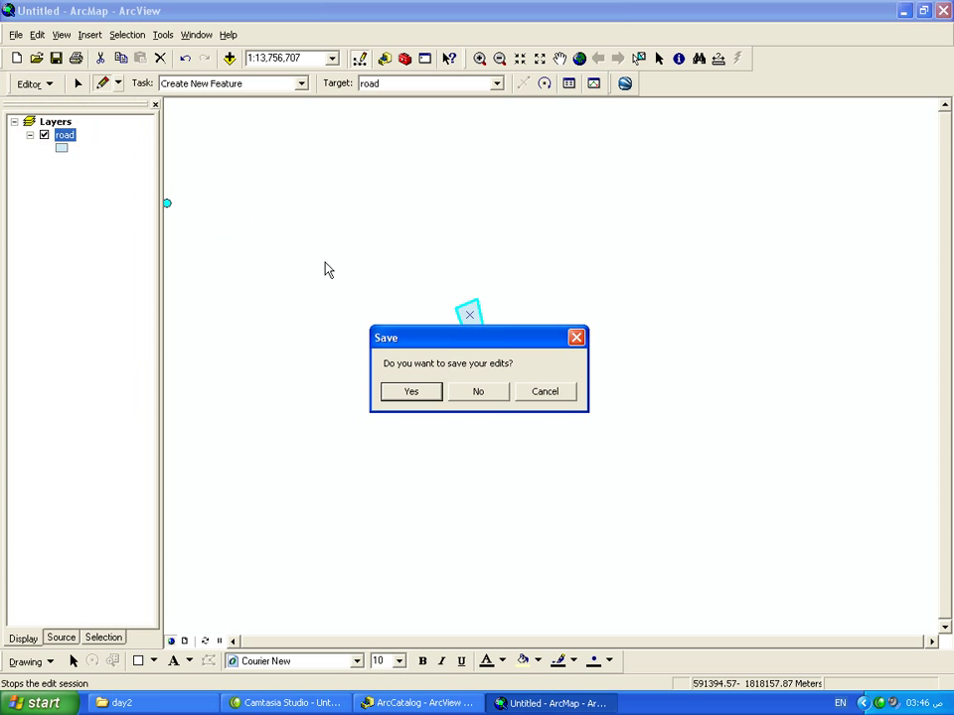
{"action": "left_click", "coordinate": [452, 393]}
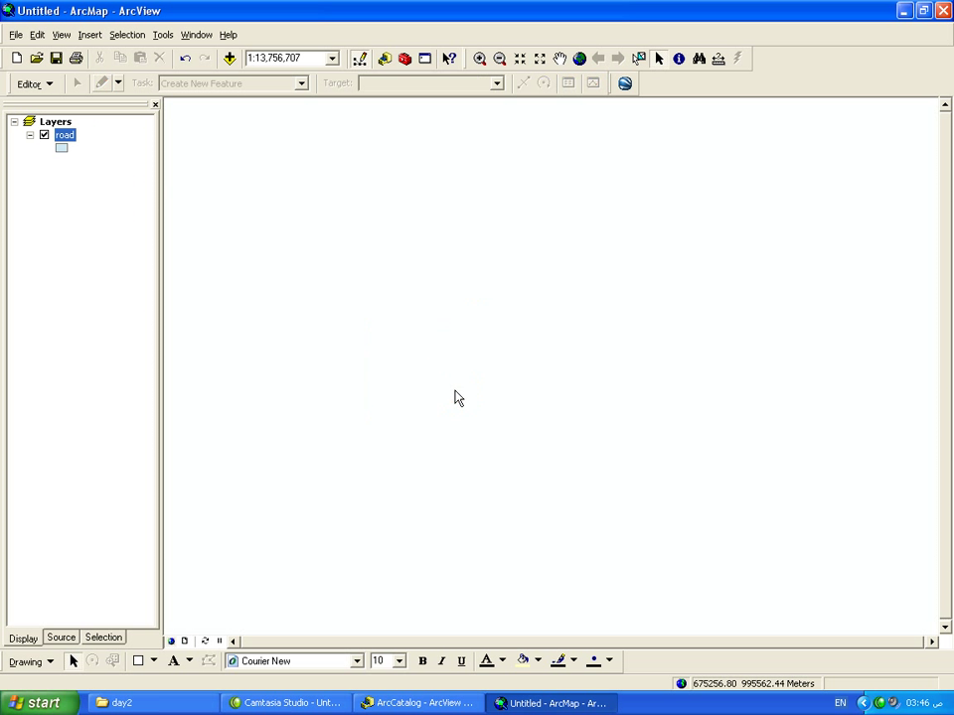
Step: Minimize the map, switch to ArcCatalog and go up to project_2 to view New Personal Geodatabase
{"action": "left_click", "coordinate": [908, 12]}
{"action": "right_click", "coordinate": [336, 262]}
{"action": "left_click", "coordinate": [374, 284]}
{"action": "left_click", "coordinate": [417, 702]}
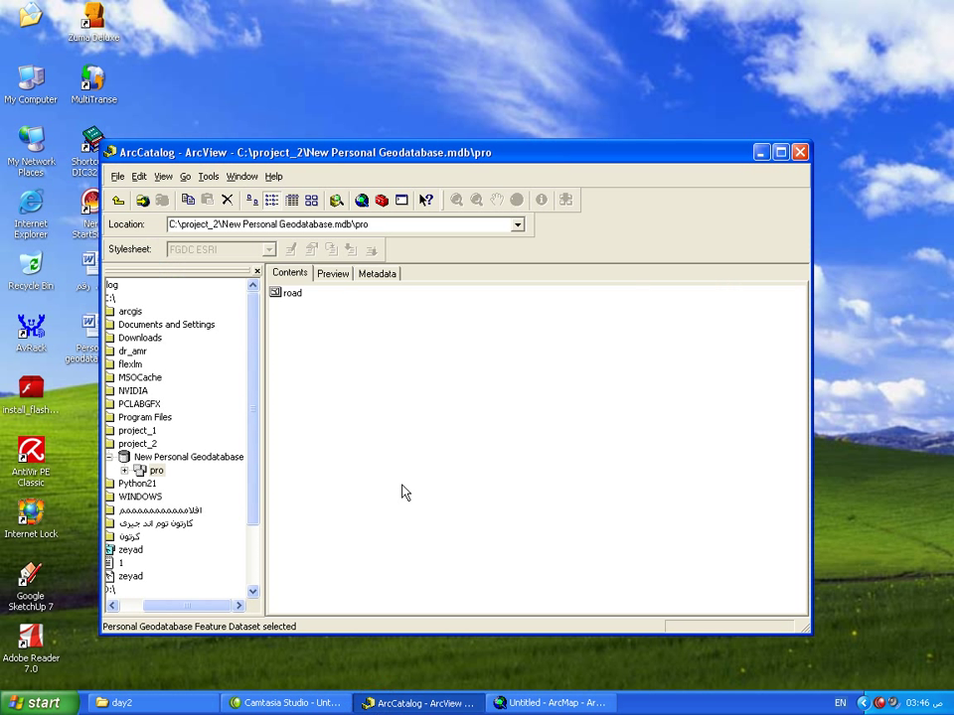
{"action": "left_click", "coordinate": [118, 200]}
{"action": "left_click", "coordinate": [119, 200]}
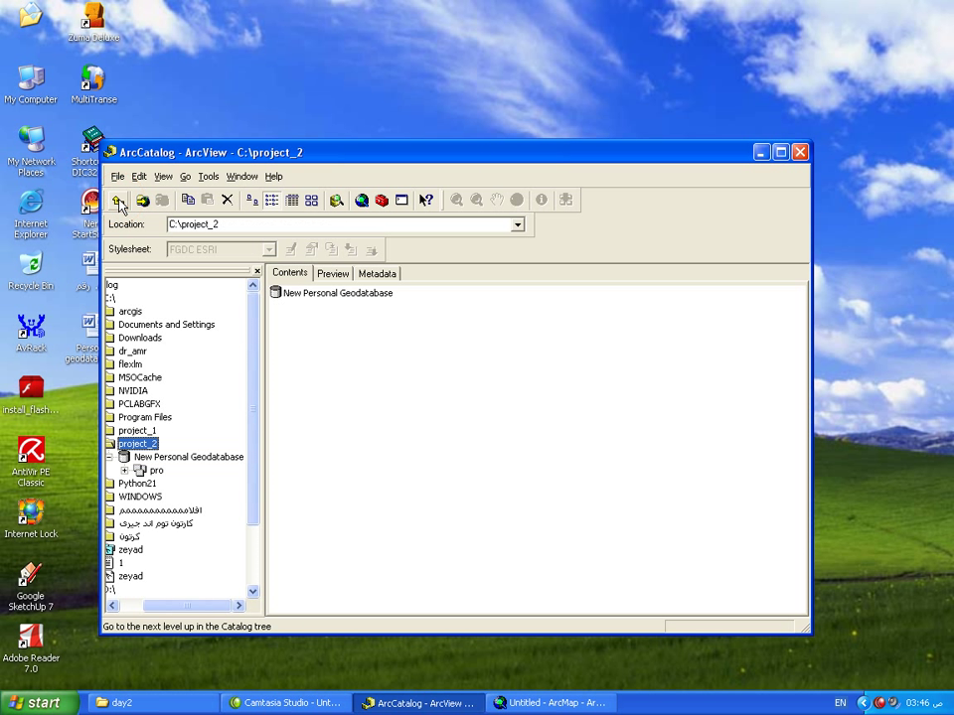
{"action": "left_click", "coordinate": [303, 294]}
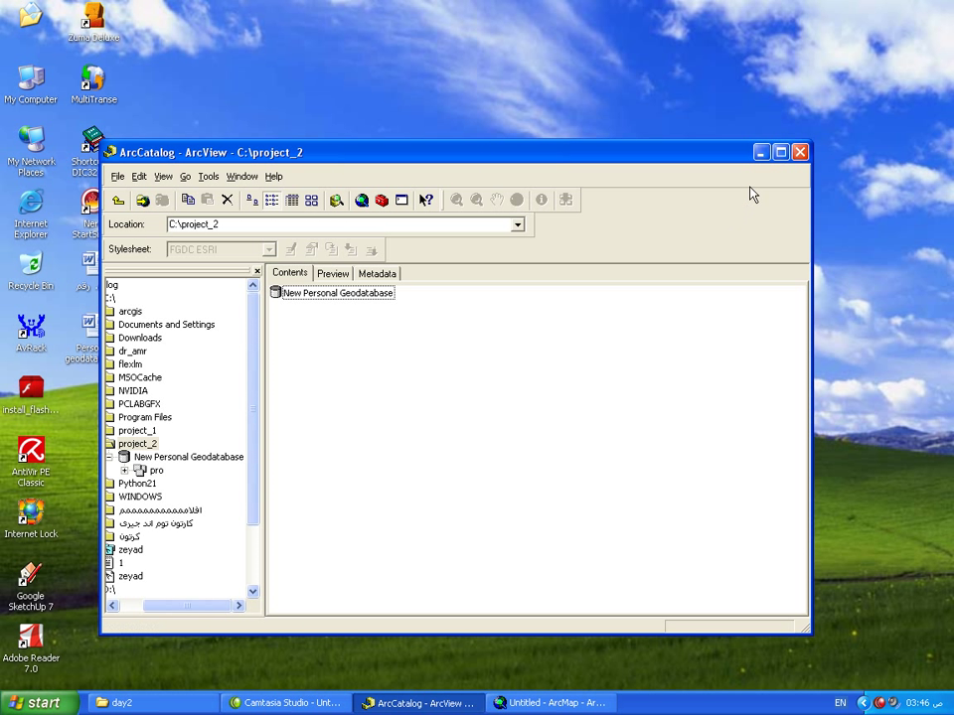
{"action": "left_click", "coordinate": [381, 299]}
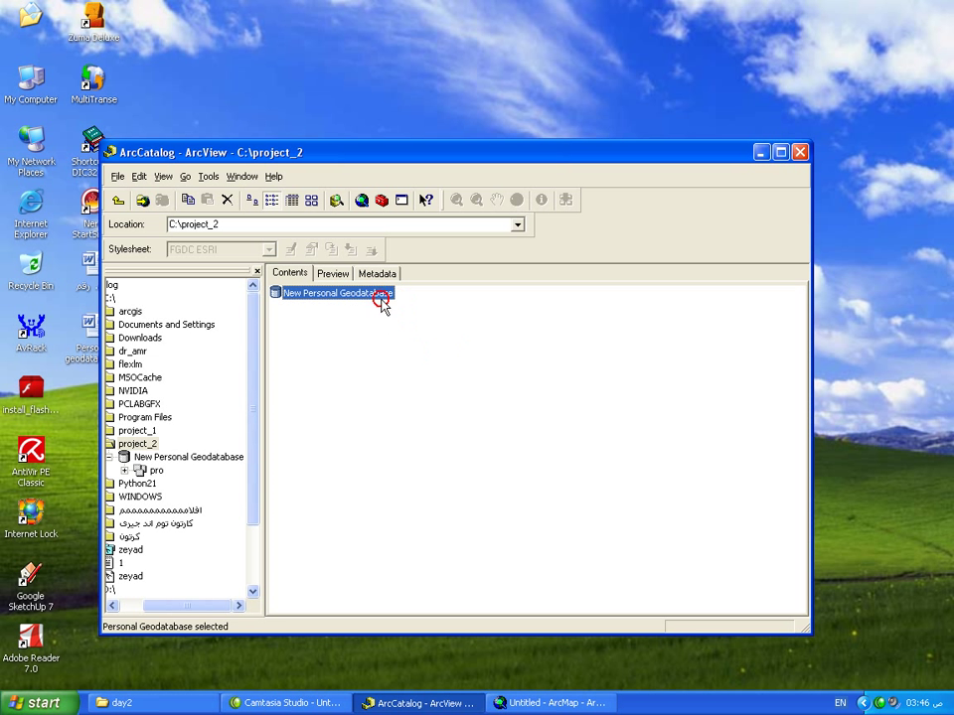
Step: Switch to Windows Explorer, open C:\project_2 and examine the New Personal Geodatabase.mdb file
{"action": "left_click", "coordinate": [760, 152]}
{"action": "right_click", "coordinate": [519, 168]}
{"action": "left_click", "coordinate": [546, 188]}
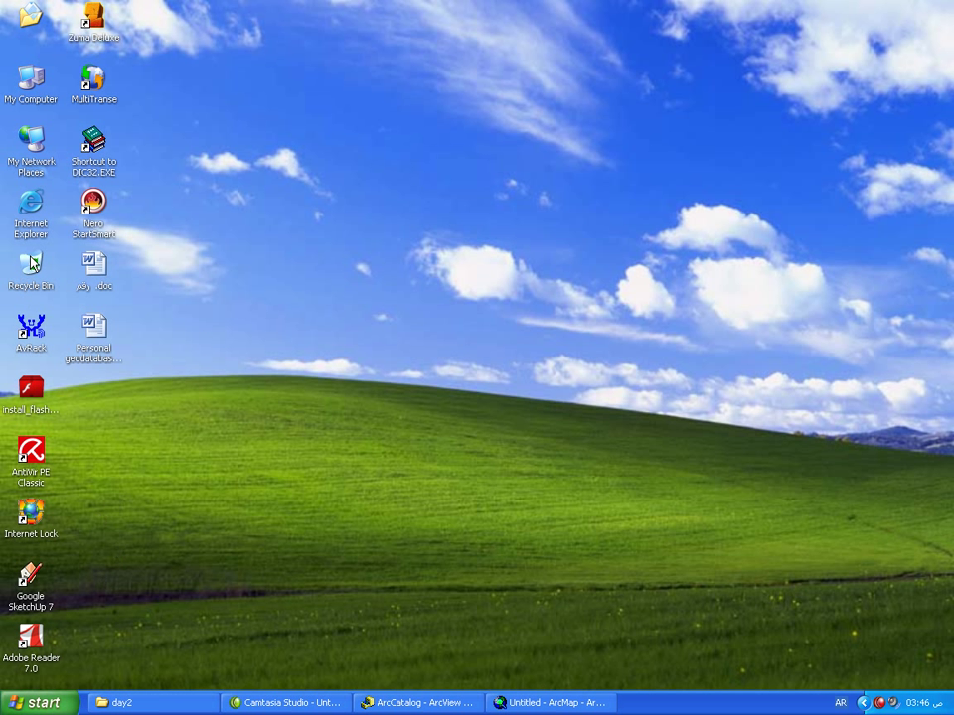
{"action": "double_click", "coordinate": [31, 82]}
{"action": "double_click", "coordinate": [278, 224]}
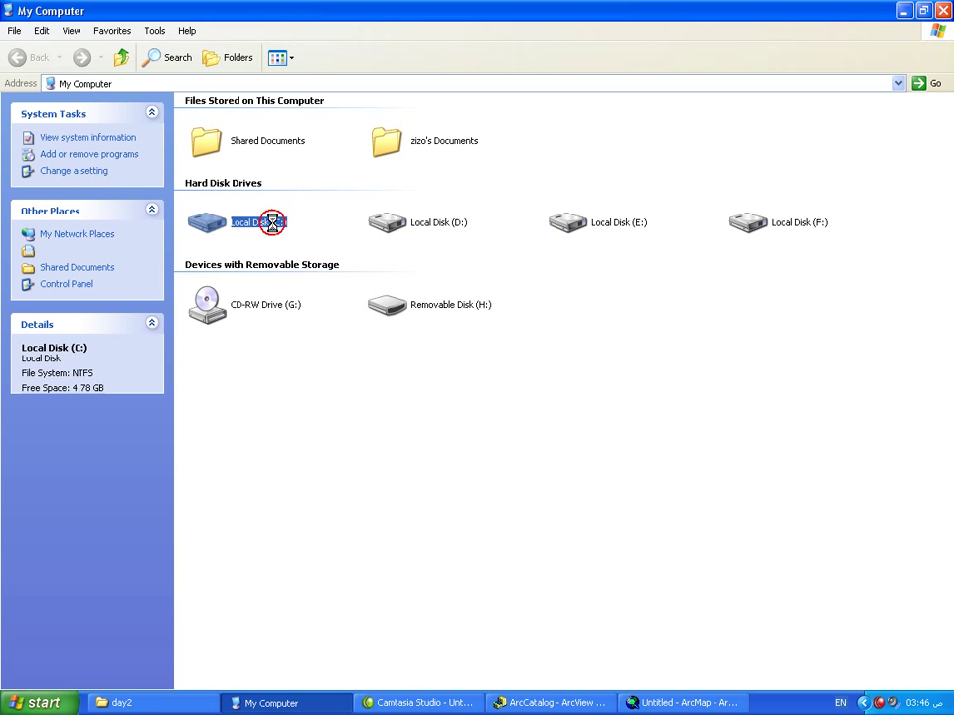
{"action": "left_click", "coordinate": [280, 58]}
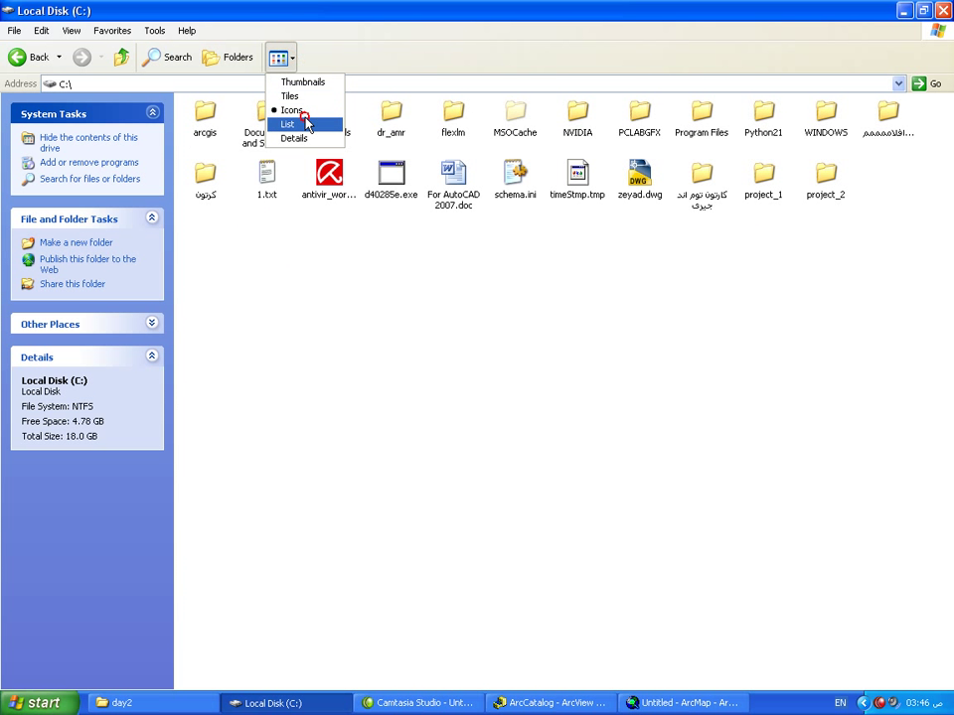
{"action": "left_click", "coordinate": [298, 123]}
{"action": "left_click", "coordinate": [213, 171]}
{"action": "double_click", "coordinate": [213, 241]}
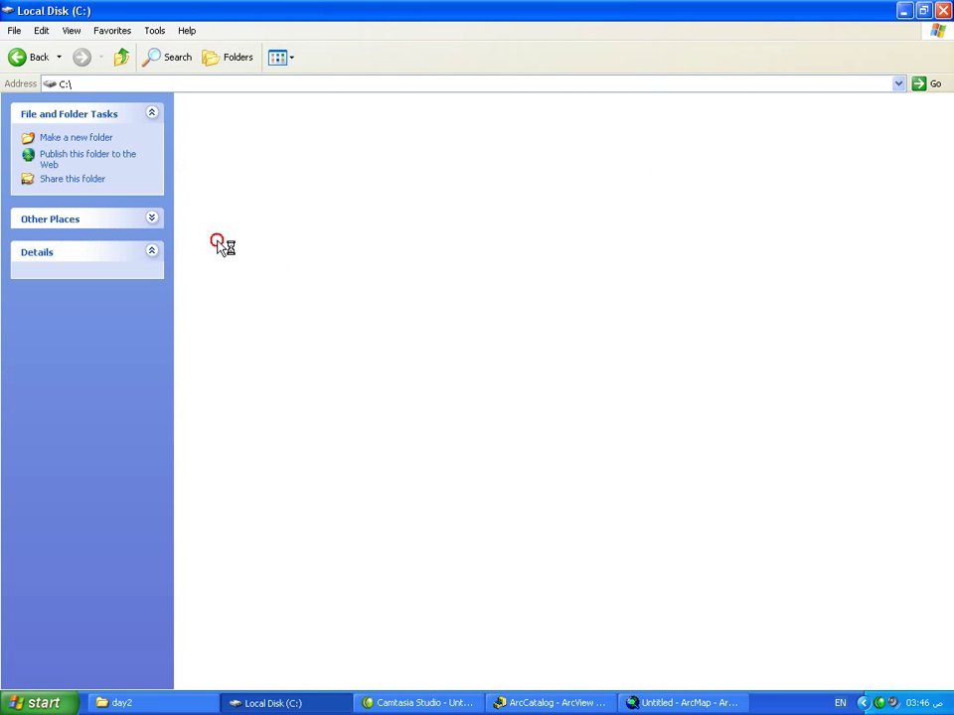
{"action": "left_click", "coordinate": [398, 119]}
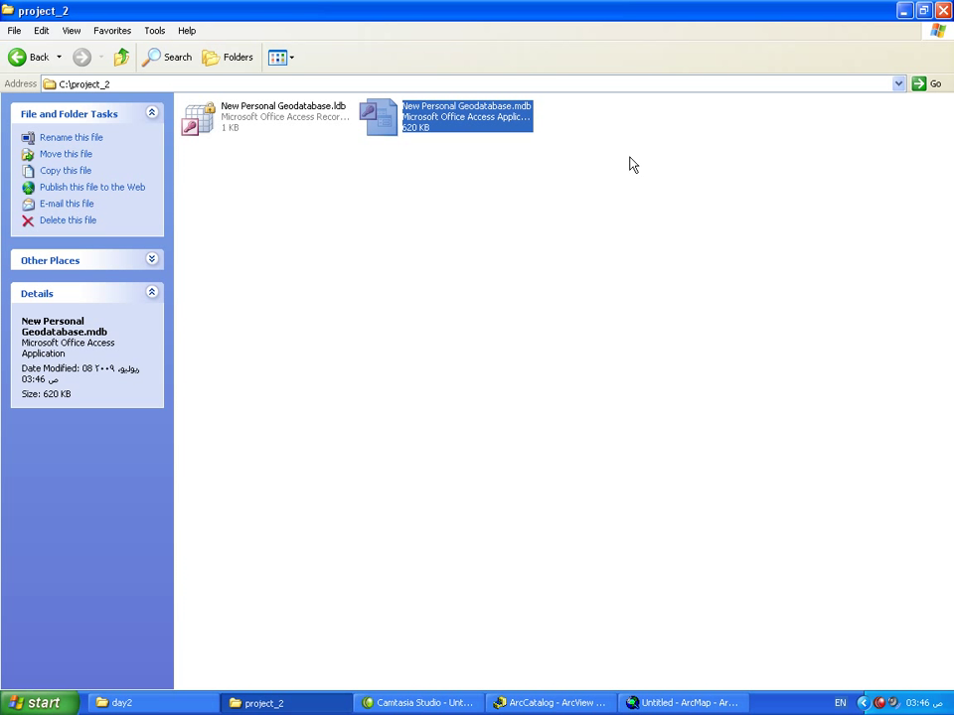
Step: Compare the project_2 contents in ArcCatalog with the folder's files, returning to the Explorer window
{"action": "key", "text": "alt+Tab"}
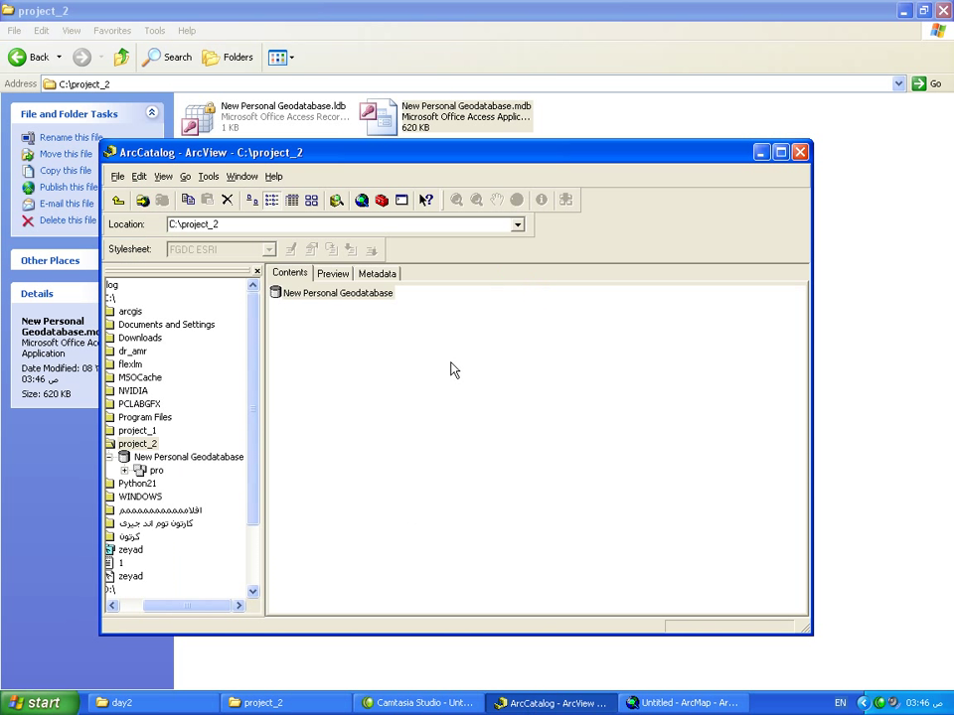
{"action": "left_click", "coordinate": [760, 152]}
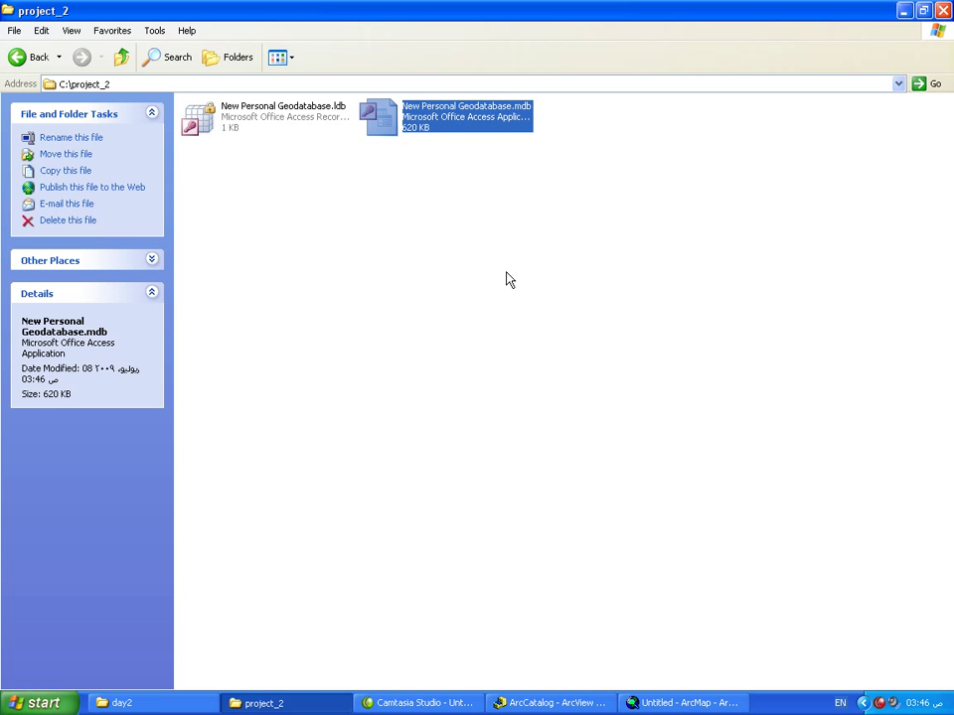
{"action": "left_click", "coordinate": [504, 279]}
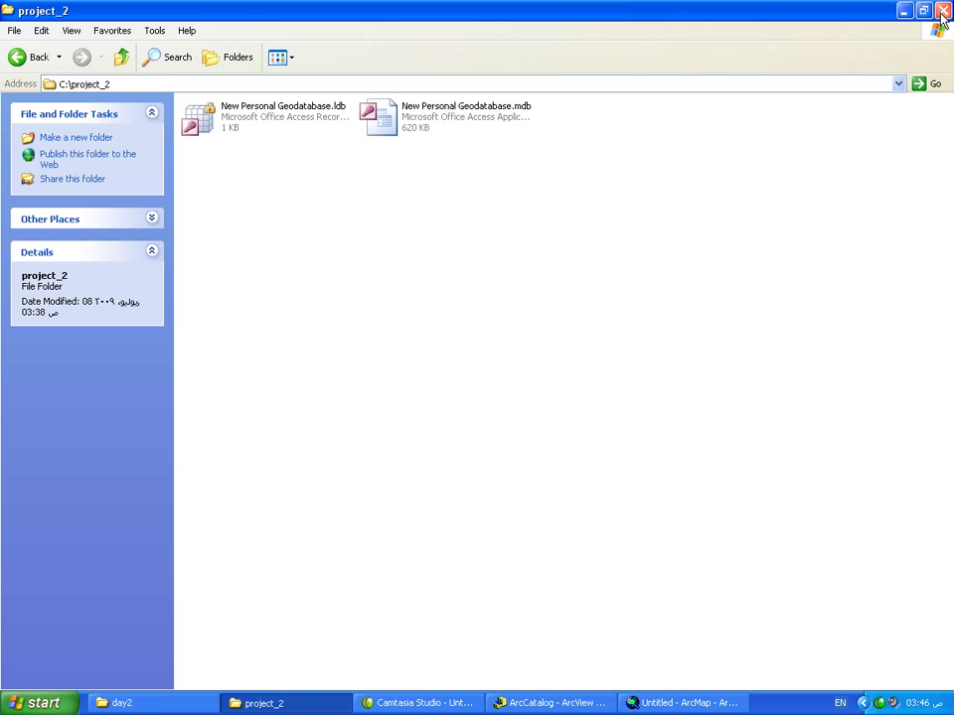
{"action": "left_click", "coordinate": [878, 708]}
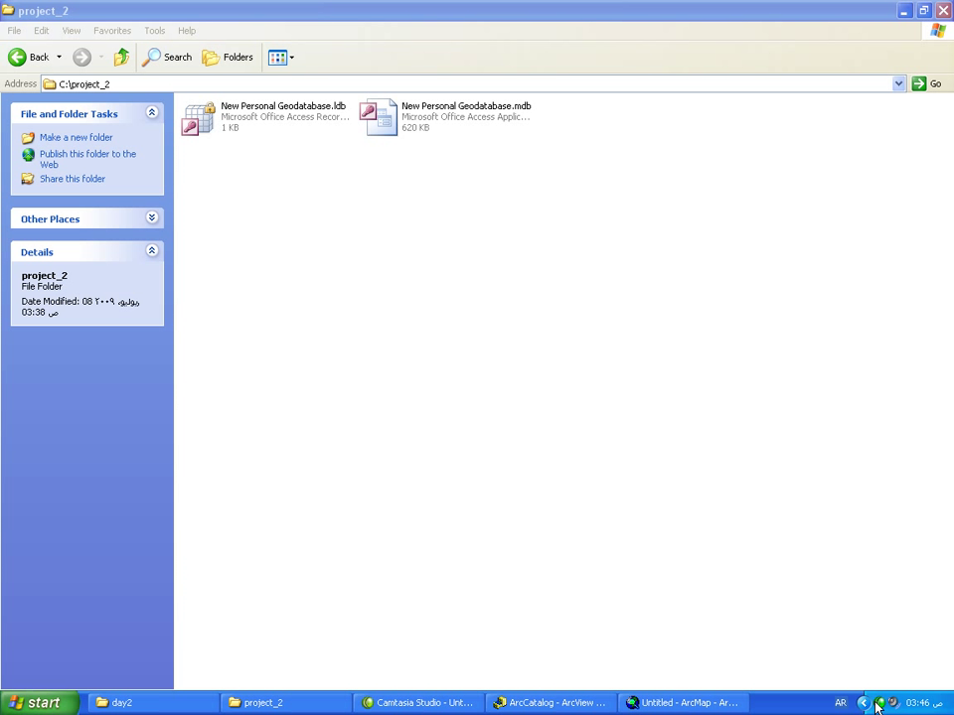